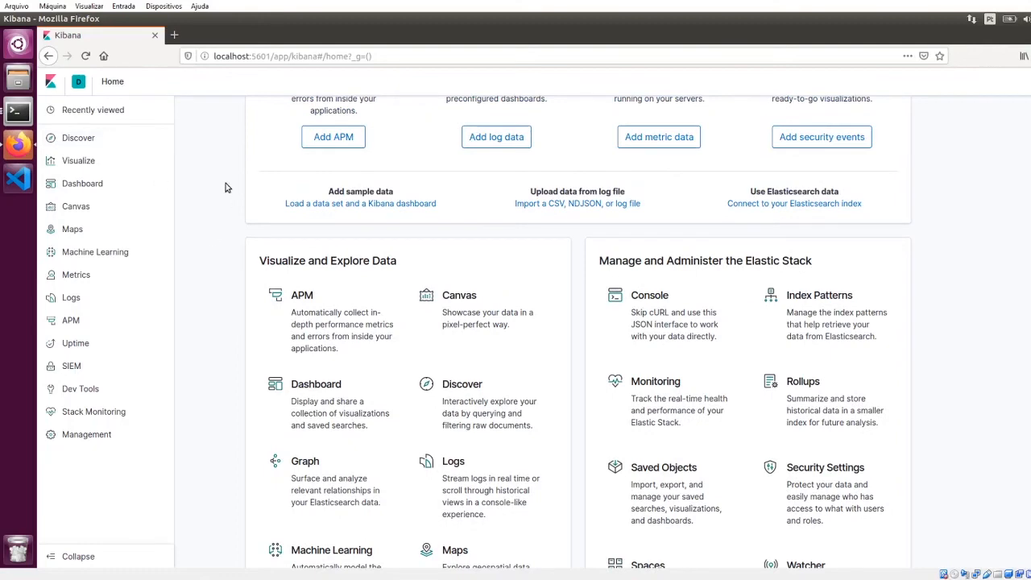
Open Management and view the Elasticsearch Index Management page and the Kibana Index Patterns list
scroll(218, 185, up, 3)
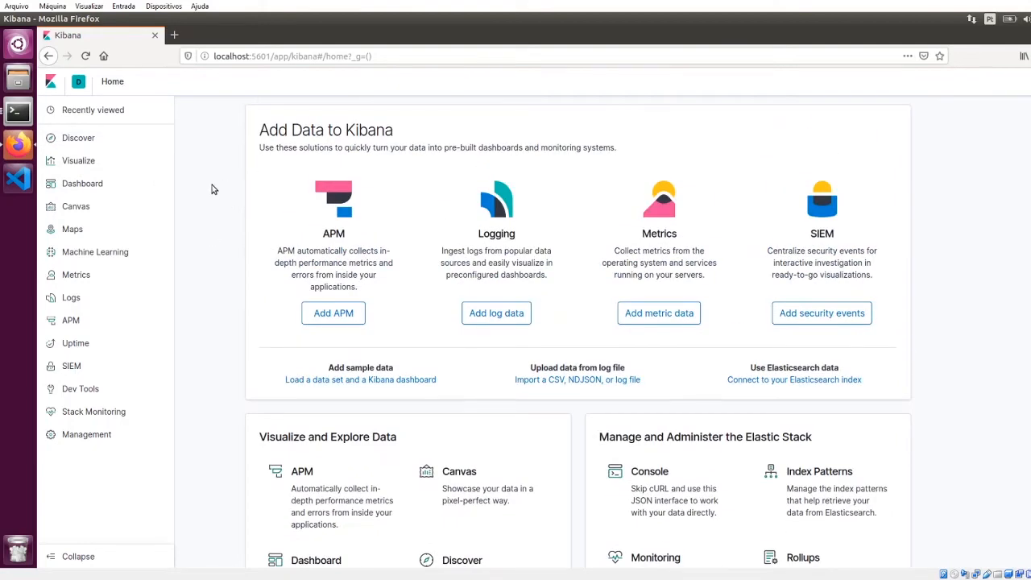
click(92, 435)
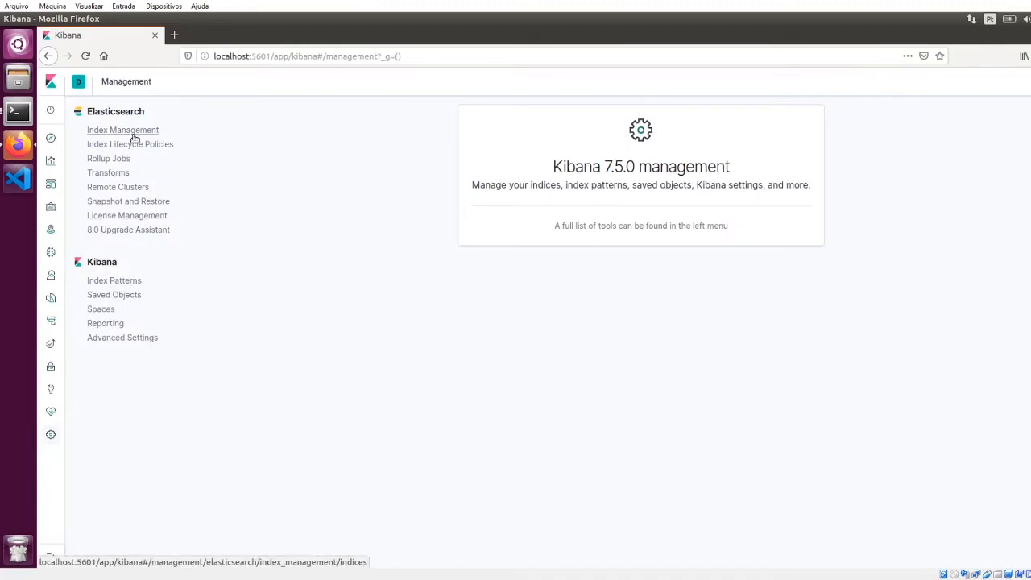
click(133, 135)
click(128, 281)
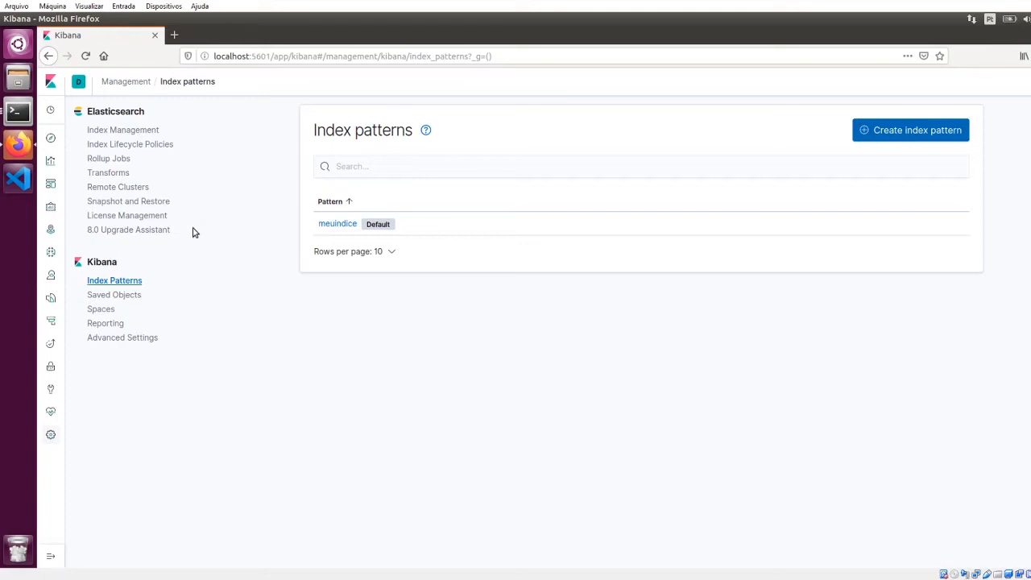
View the Dev Tools console and expand the meuindice document in Discover
click(50, 395)
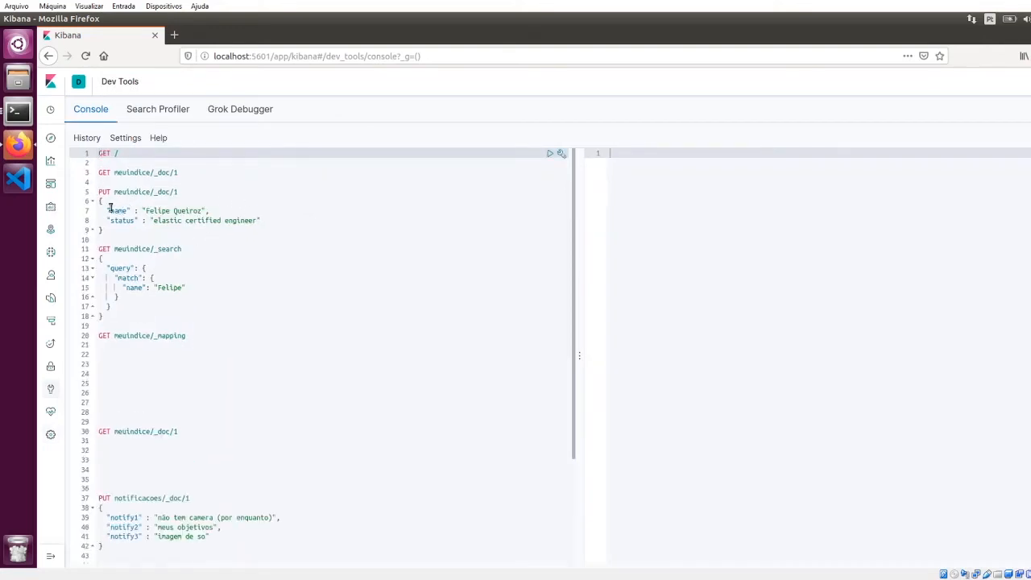
click(50, 141)
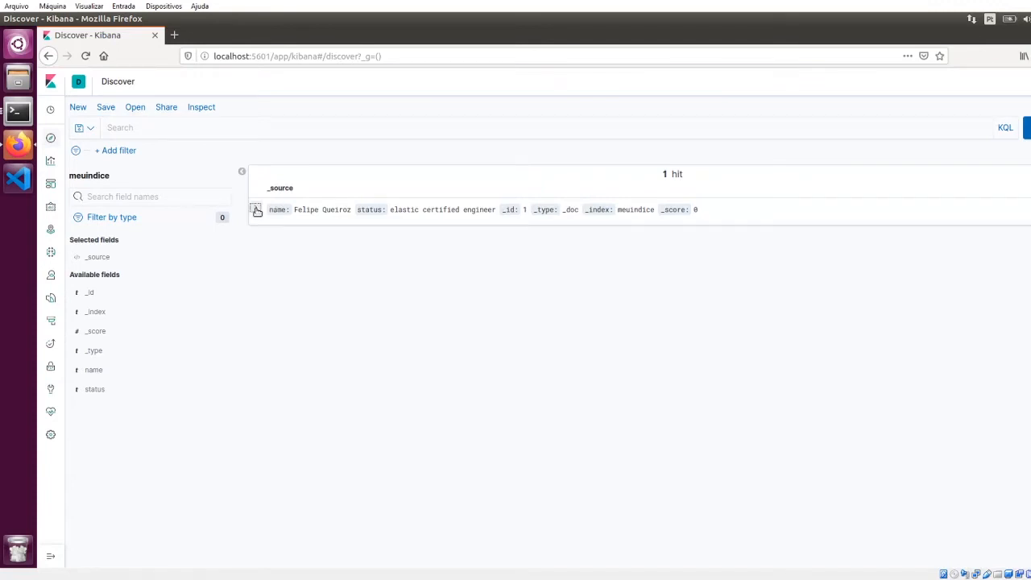
click(256, 209)
Examine the fields of the meuindice index pattern in Management and return to the Index Patterns list
click(51, 434)
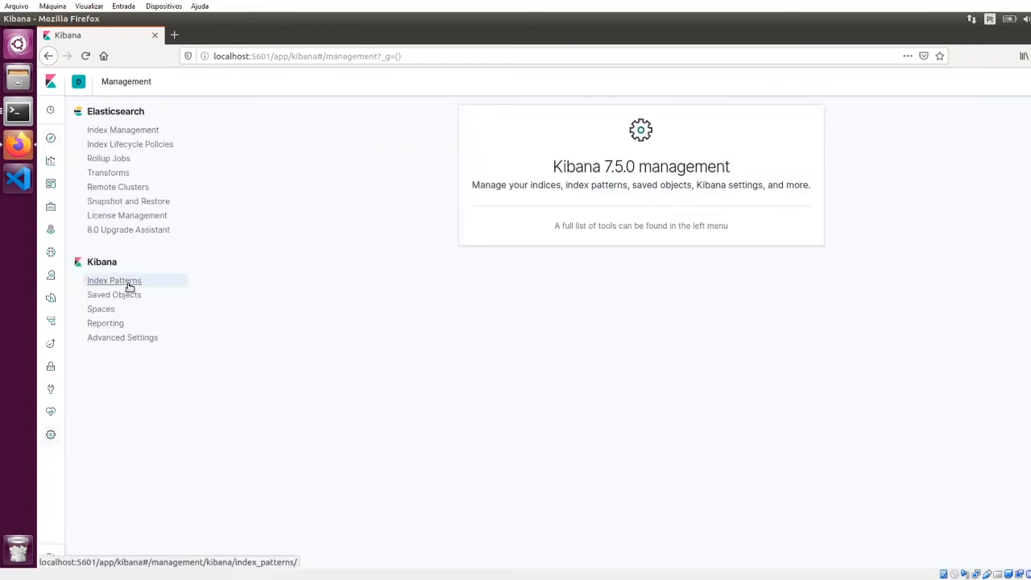
click(127, 283)
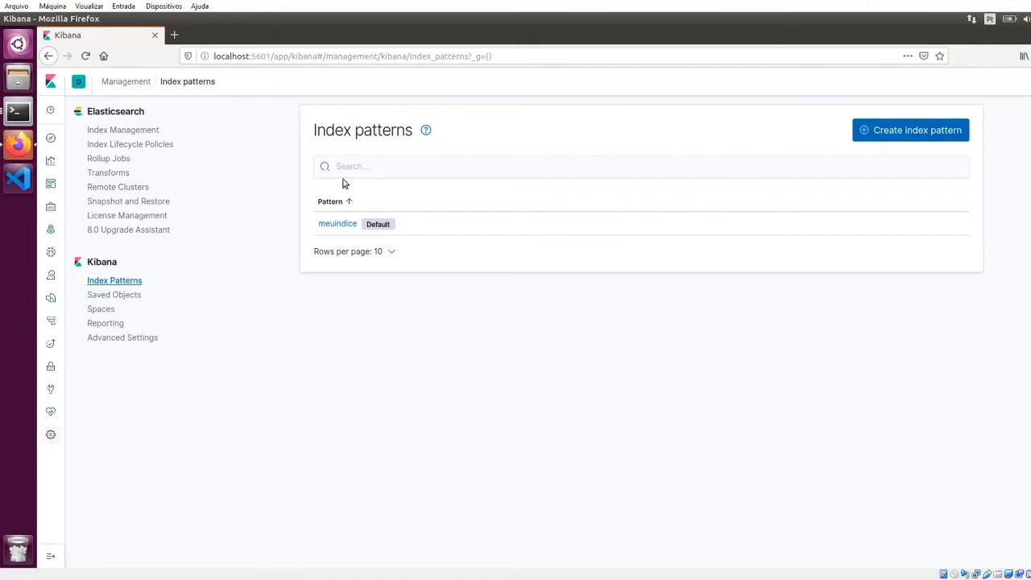
click(339, 226)
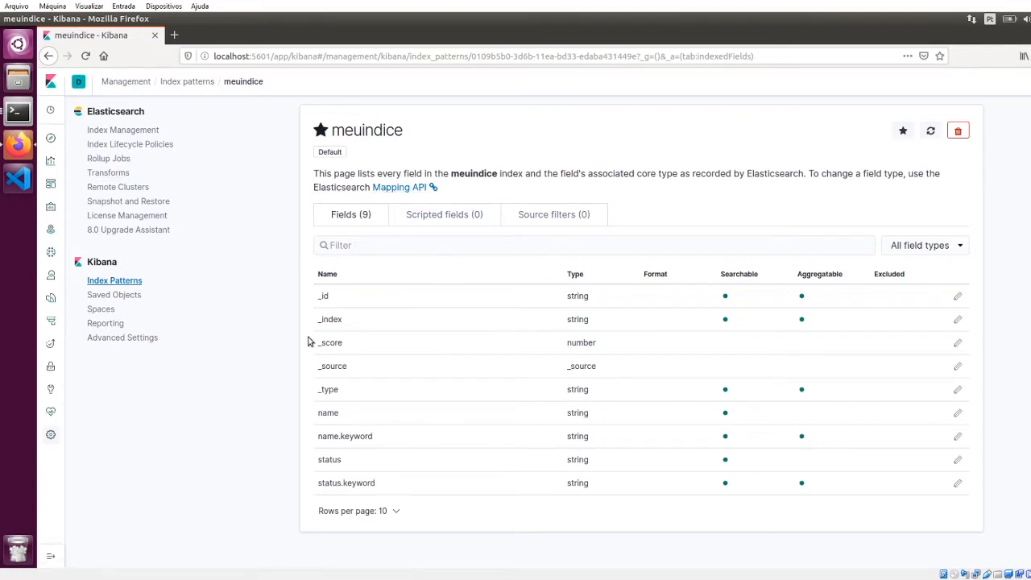
click(117, 281)
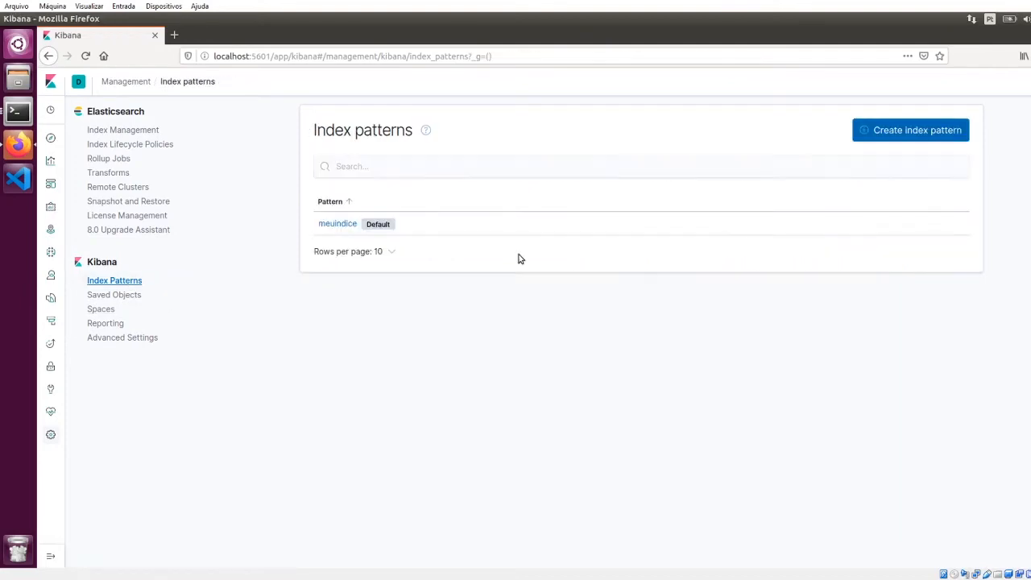
click(869, 139)
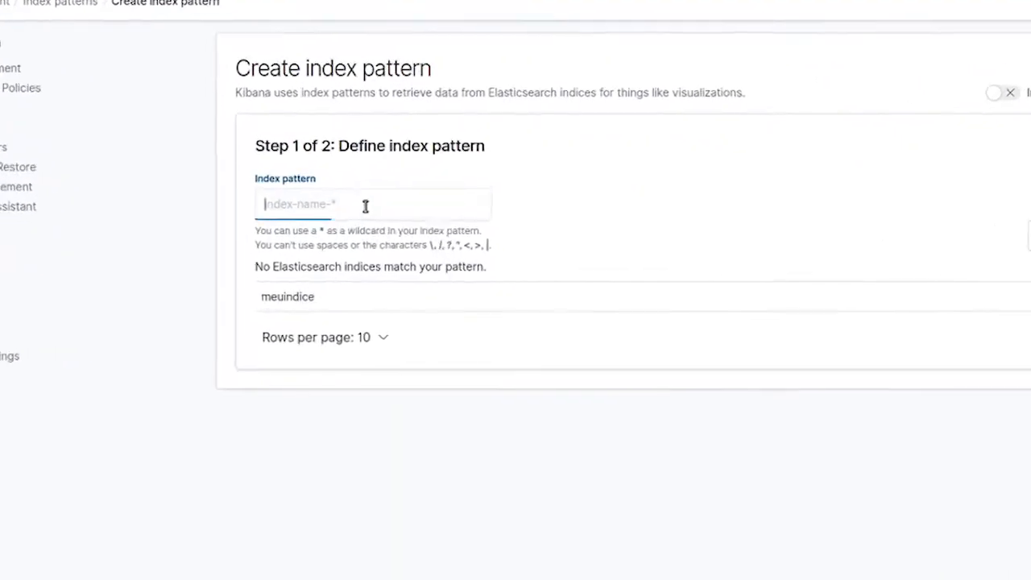
text(meuindice**)
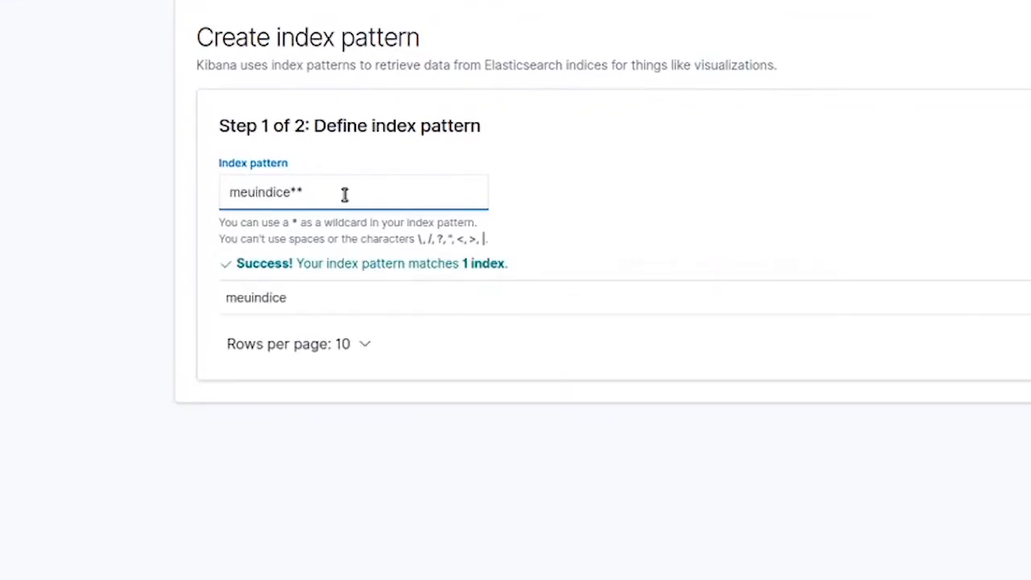
key(BackSpace)
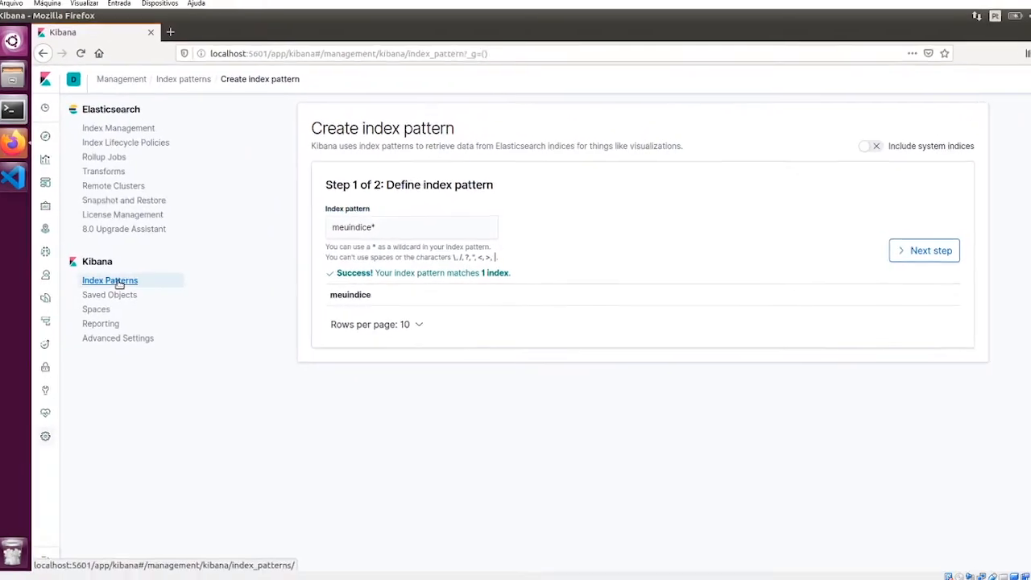
click(119, 282)
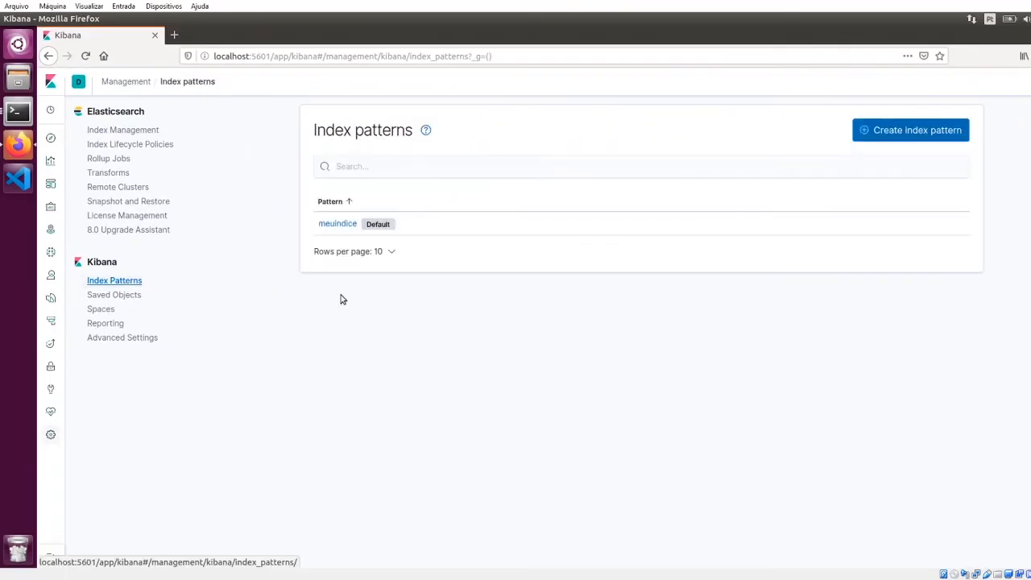
Reopen the meuindice index pattern and highlight its field names and types from _index to status.keyword
click(346, 226)
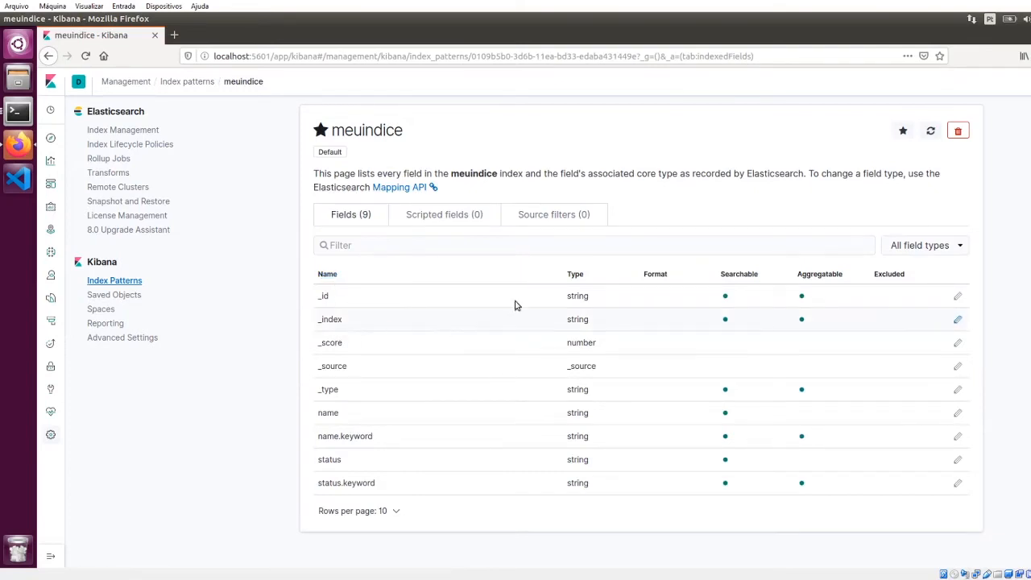
drag(549, 300, 598, 486)
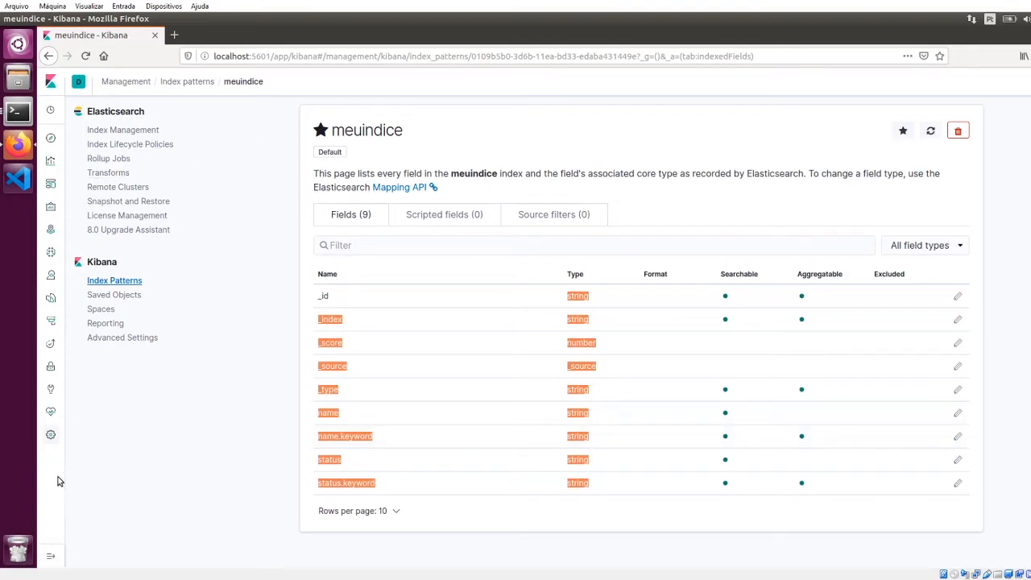
mouse_move(71, 539)
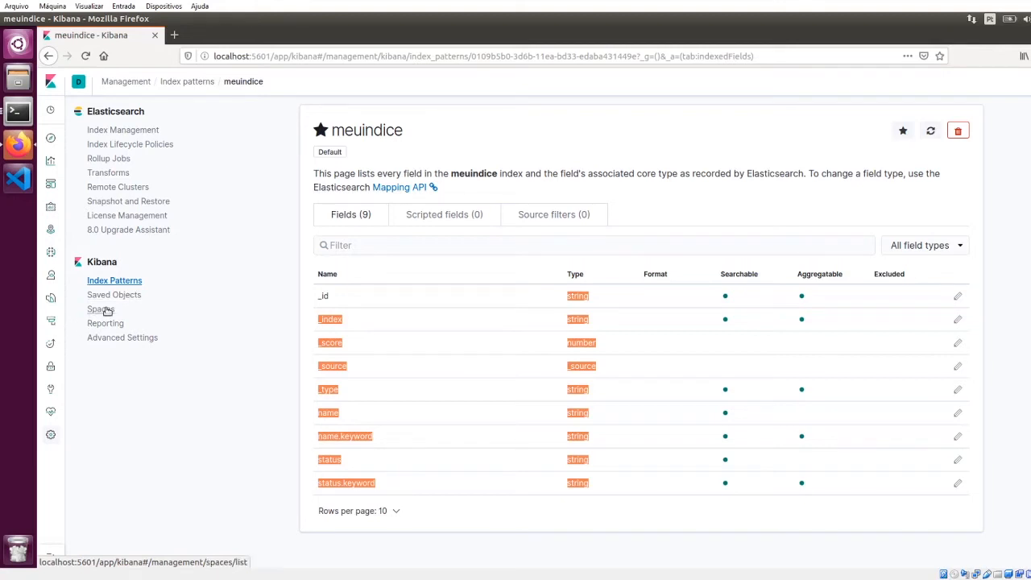
View the Spaces list and review the General section of Advanced Settings, including the timezone for date formatting
click(105, 309)
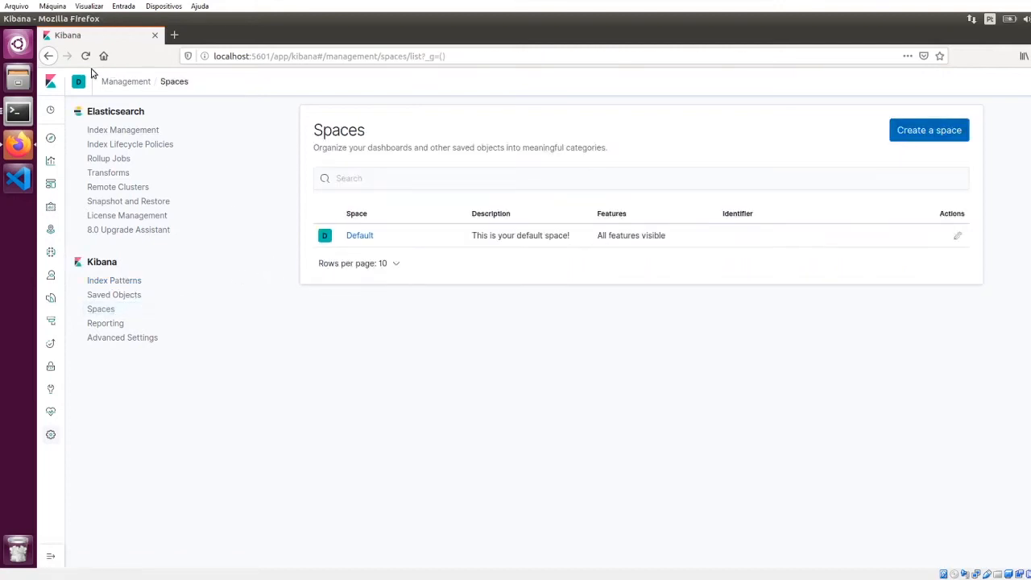
click(50, 56)
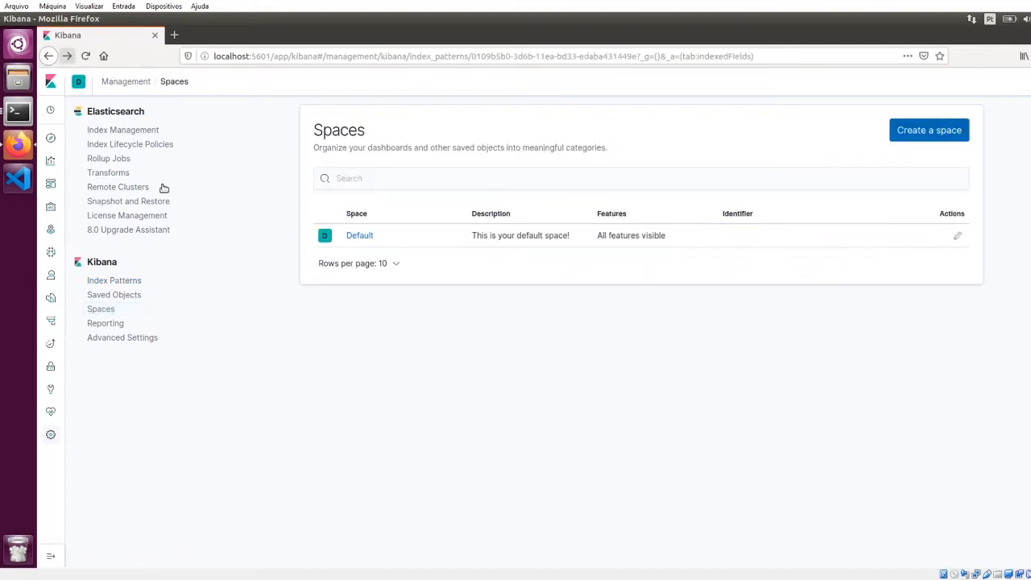
click(143, 338)
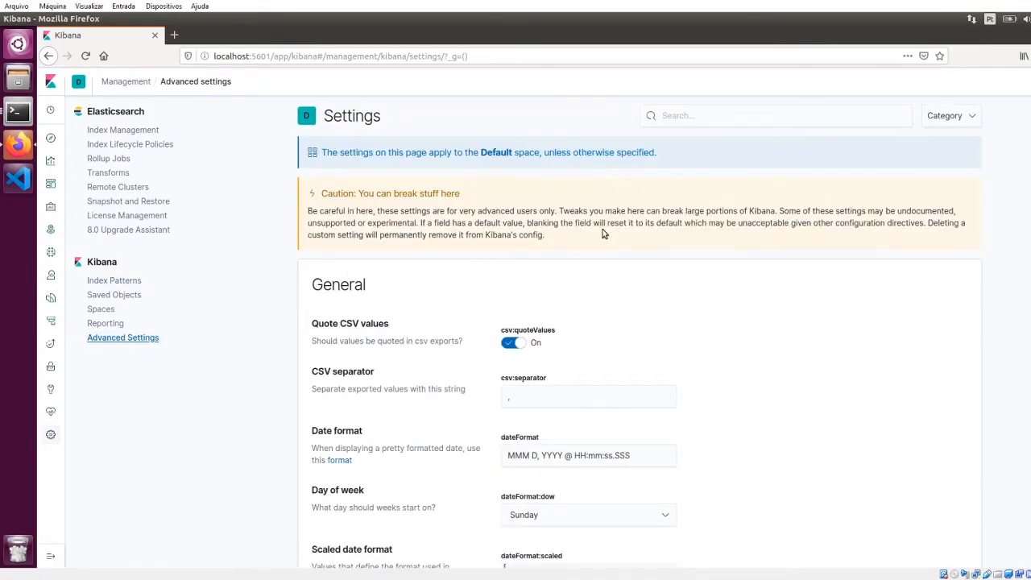
scroll(604, 233, down, 10)
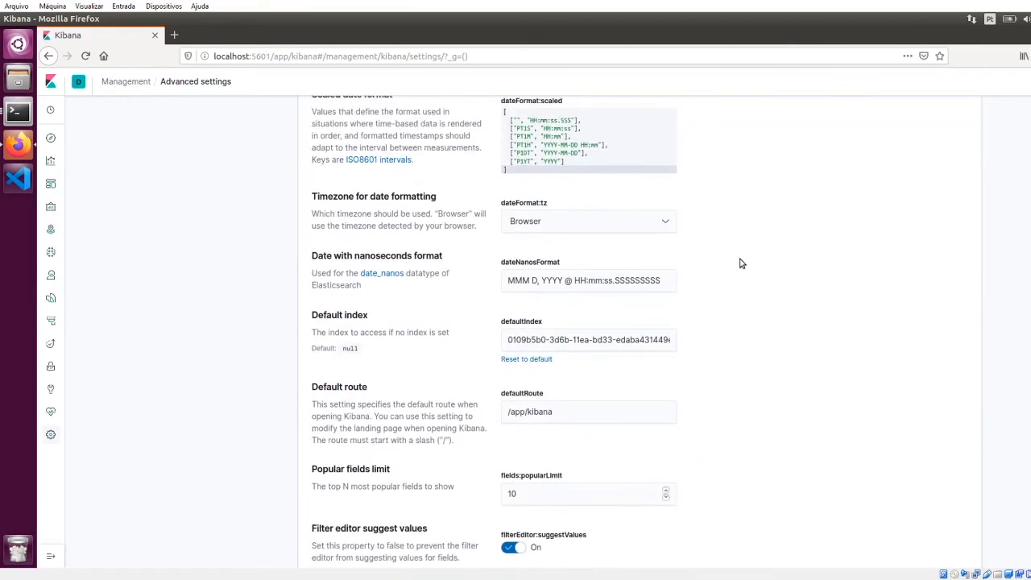
scroll(741, 263, up, 1)
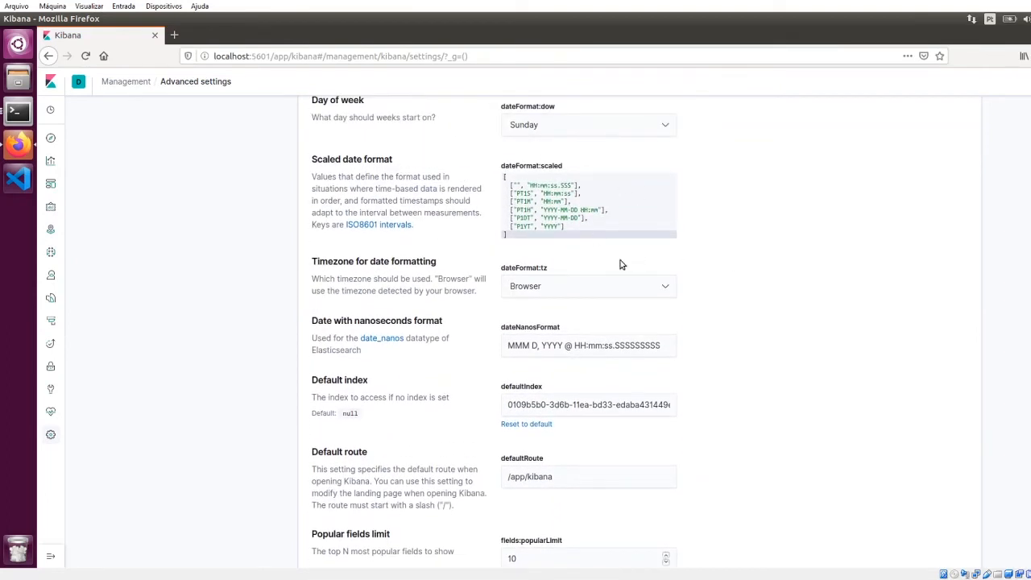
click(612, 287)
scroll(711, 269, up, 1)
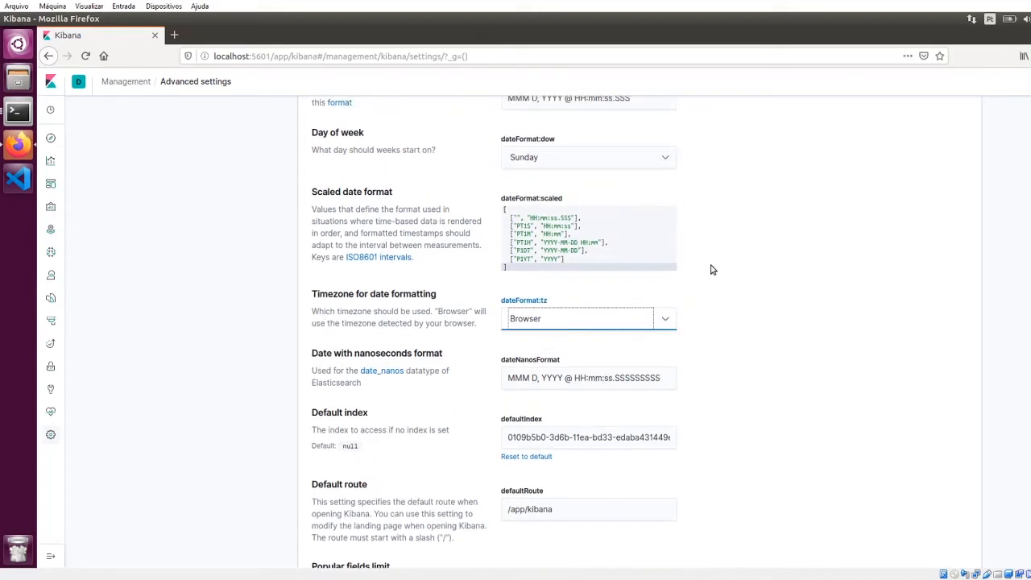
scroll(711, 269, up, 5)
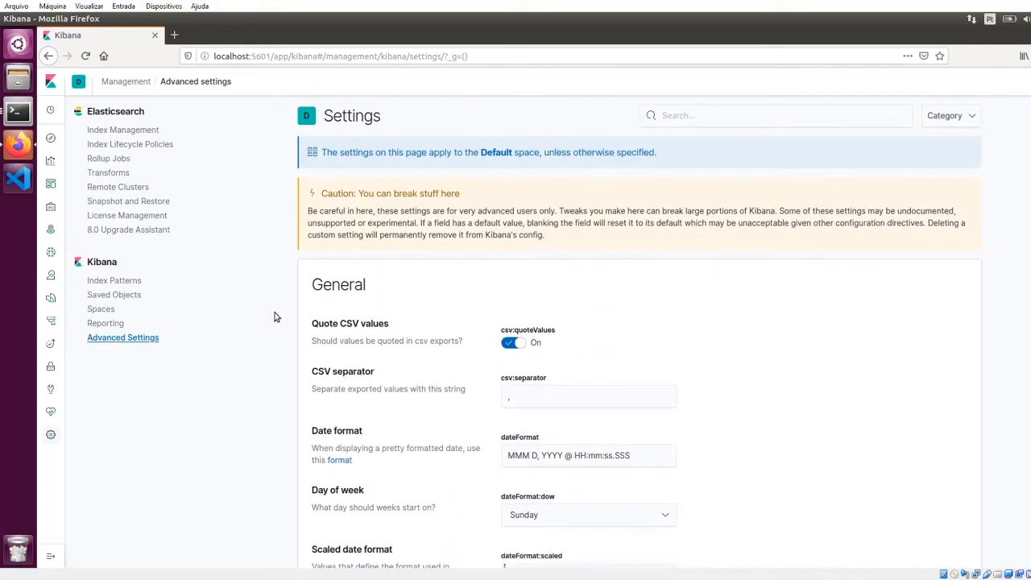
Open the Reporting page and look through the SIEM and Stack Monitoring entries in the expanded navigation
click(104, 325)
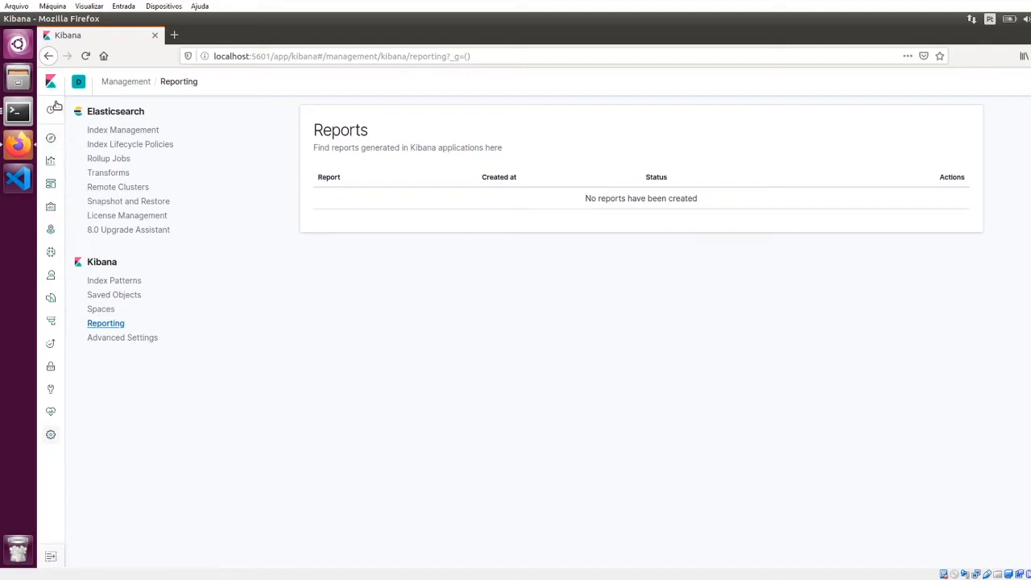
click(51, 557)
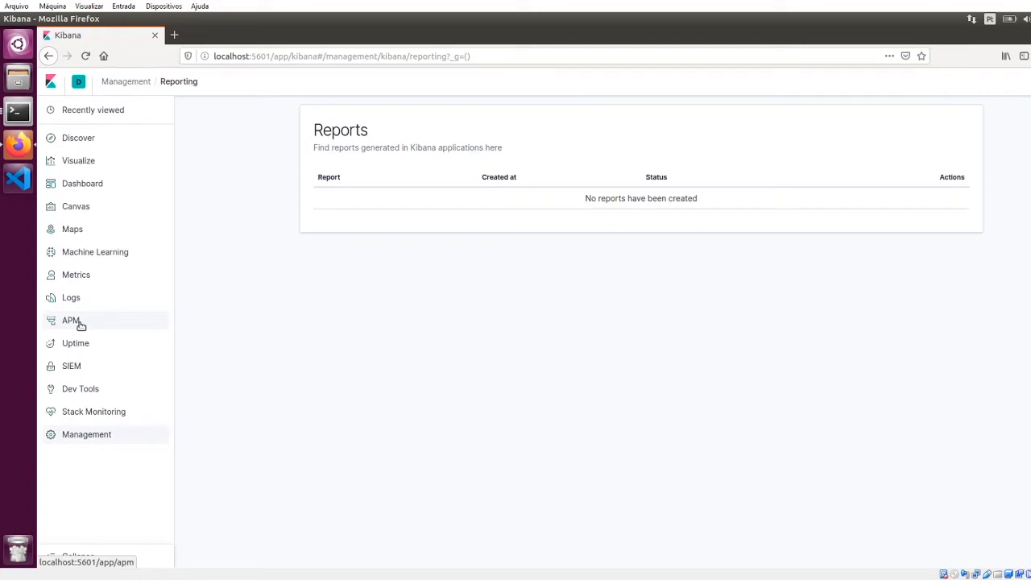
click(92, 364)
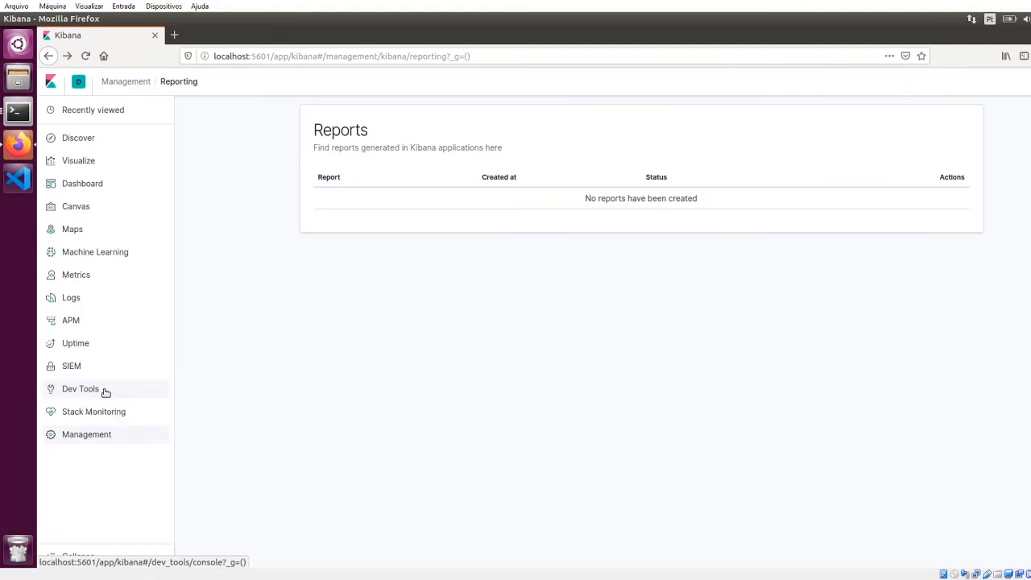
click(103, 418)
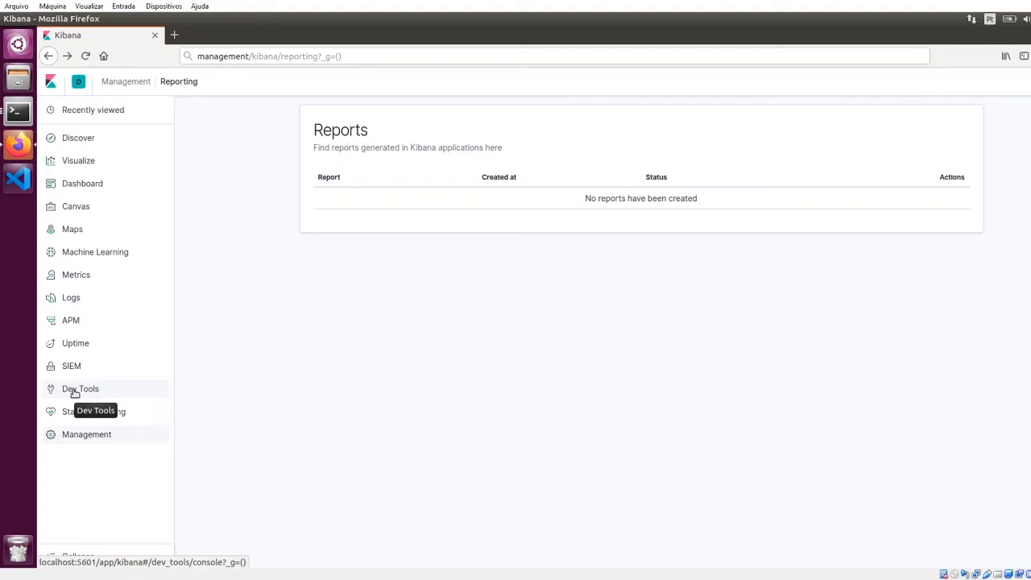
Visit Dev Tools and look over the available visualization types in Visualize without choosing one
click(75, 390)
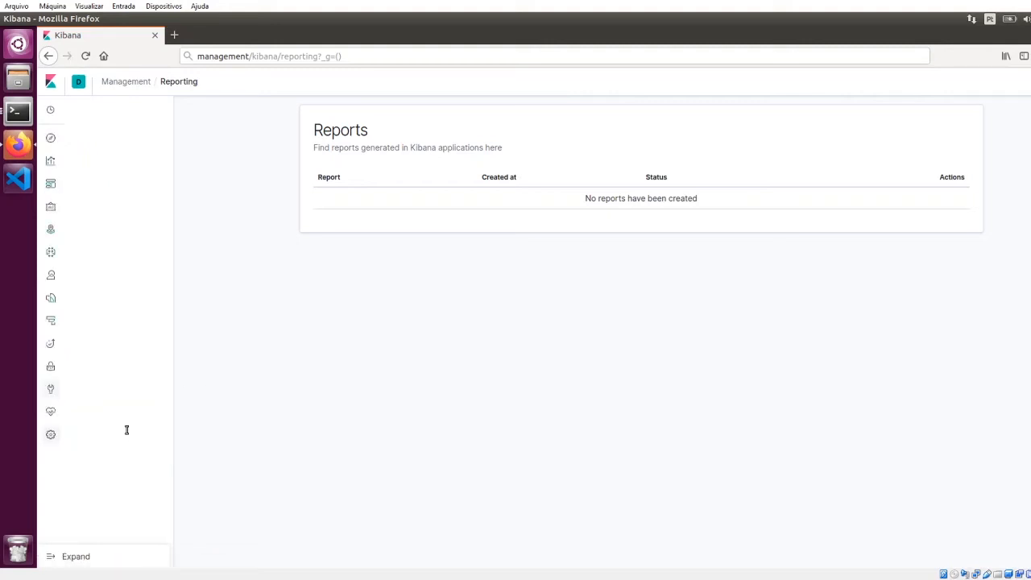
click(51, 554)
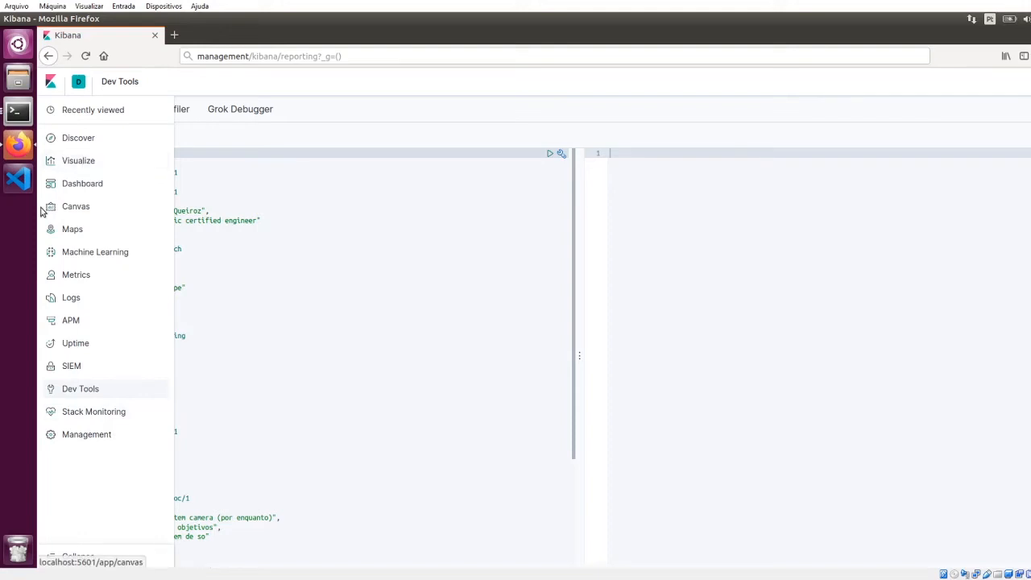
click(99, 164)
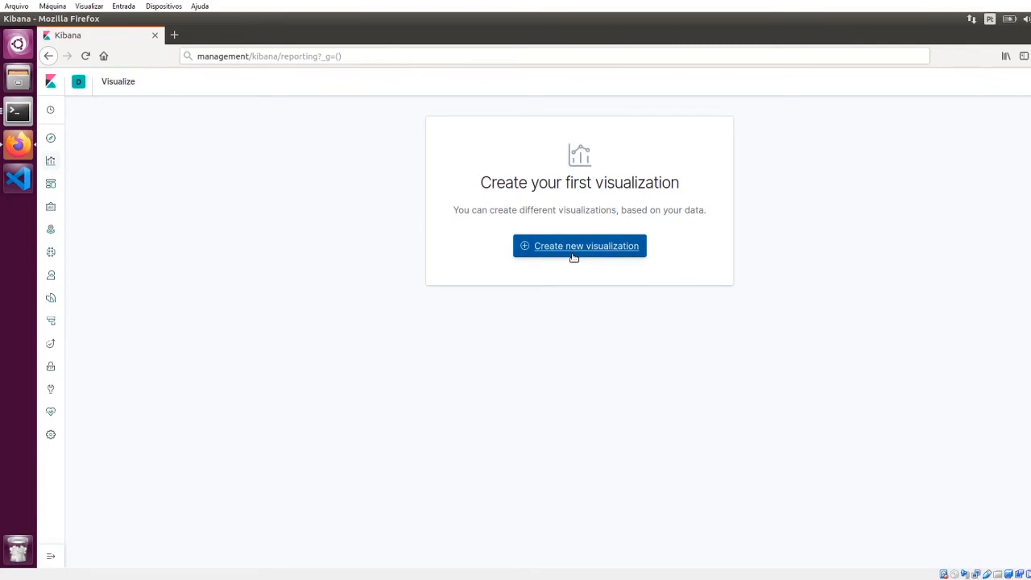
click(570, 255)
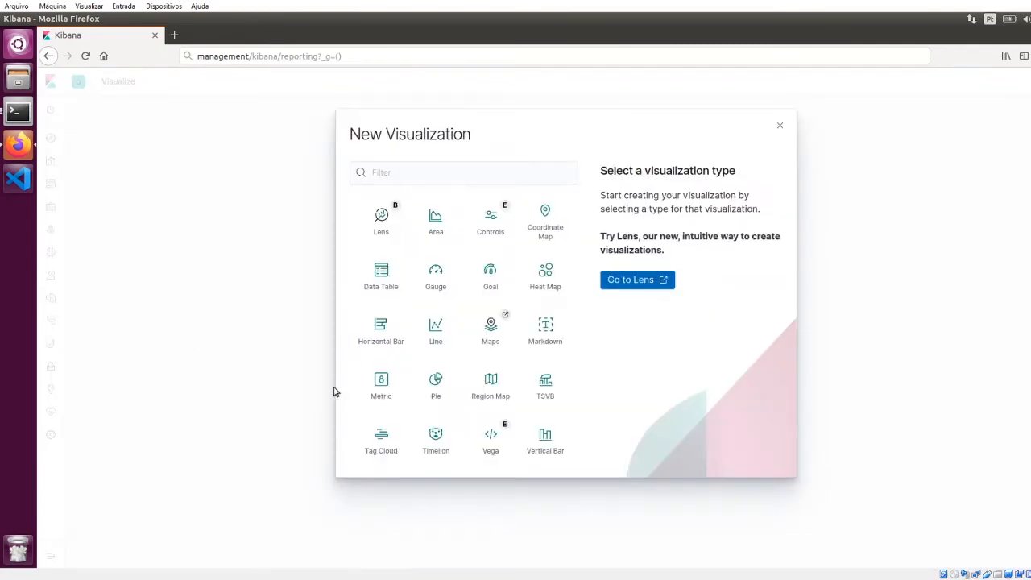
click(779, 127)
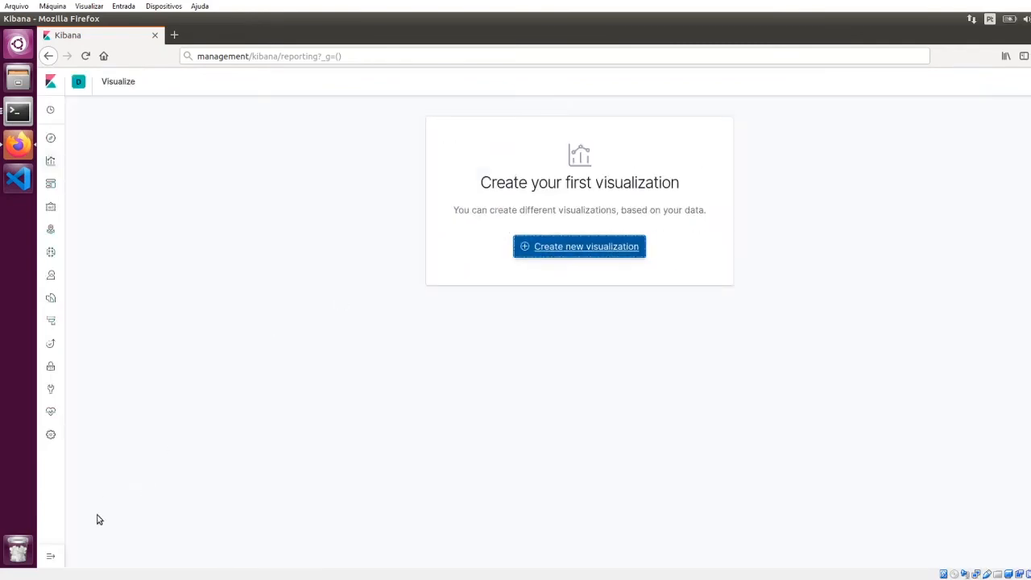
Open the Dev Tools console and paste two copies of the PUT meuindice/_doc/1 request beneath the original
click(49, 387)
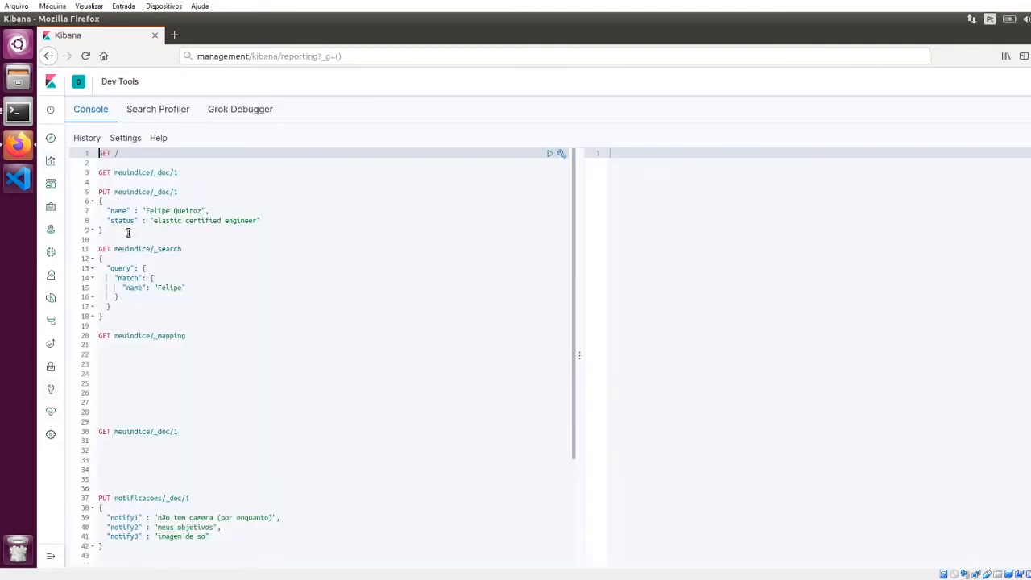
click(193, 230)
key(Down)
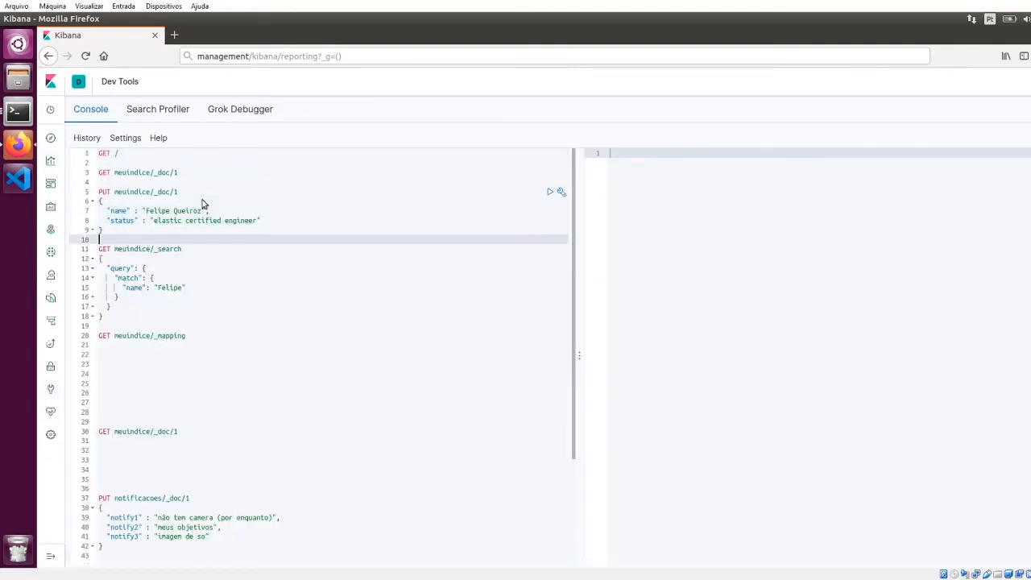
key(Return)
key(Return)
key(Return)
key(Return)
key(Up)
key(Up)
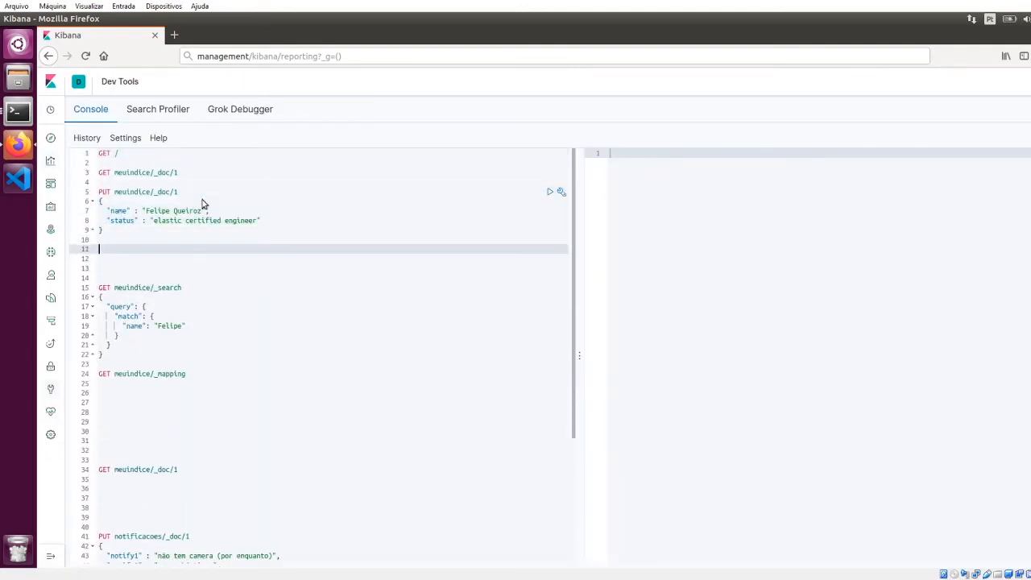
key(ctrl+v)
key(ctrl+v)
Change the document ID in the last pasted PUT request to 3
key(Up)
key(Up)
key(Up)
key(Up)
key(Up)
key(Up)
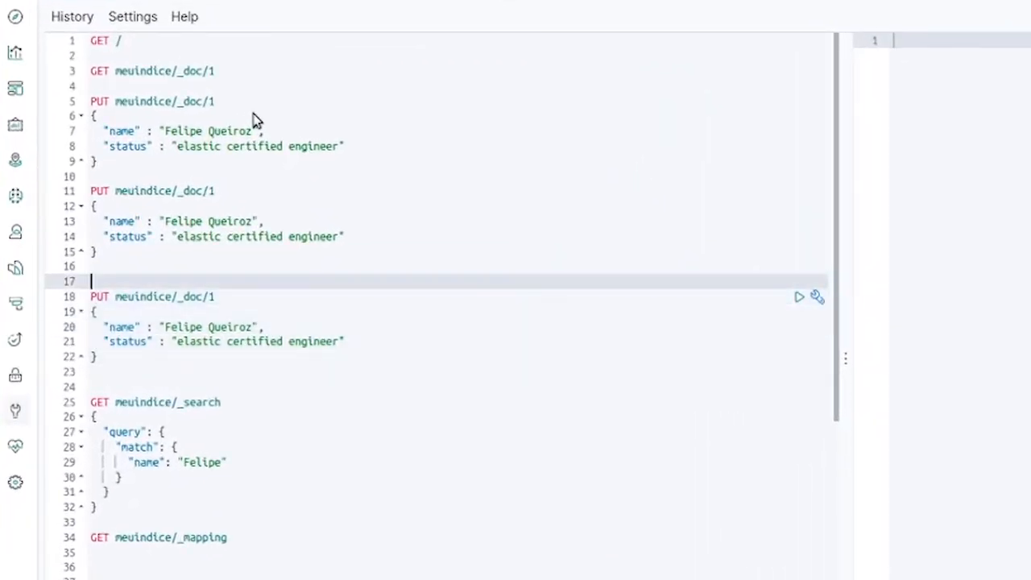
key(Down)
key(End)
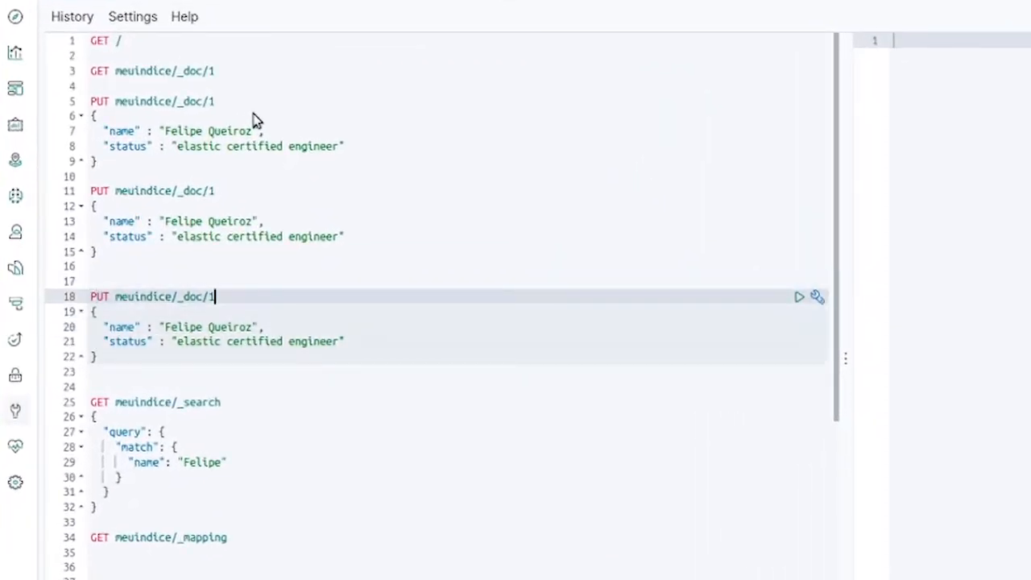
key(BackSpace)
text(3)
Set the name field of the document 3 request to "Mike Wazauski"
key(Down)
key(Down)
key(Right)
key(Right)
key(Right)
key(Right)
key(Right)
key(Right)
key(Right)
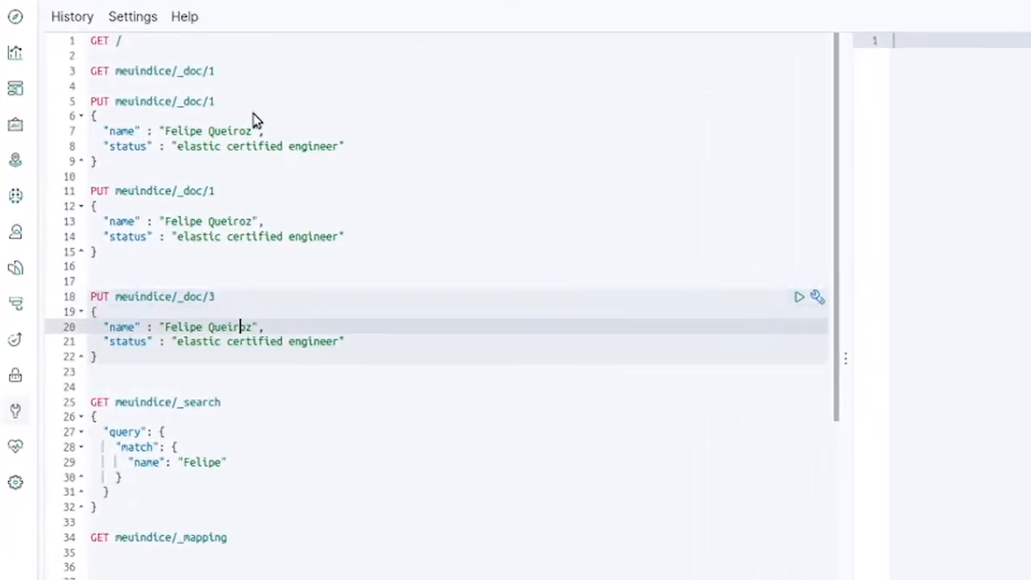
key(Left)
key(ctrl+BackSpace)
key(BackSpace)
key(ctrl+BackSpace)
text(Mich)
key(BackSpace)
key(BackSpace)
text(k)
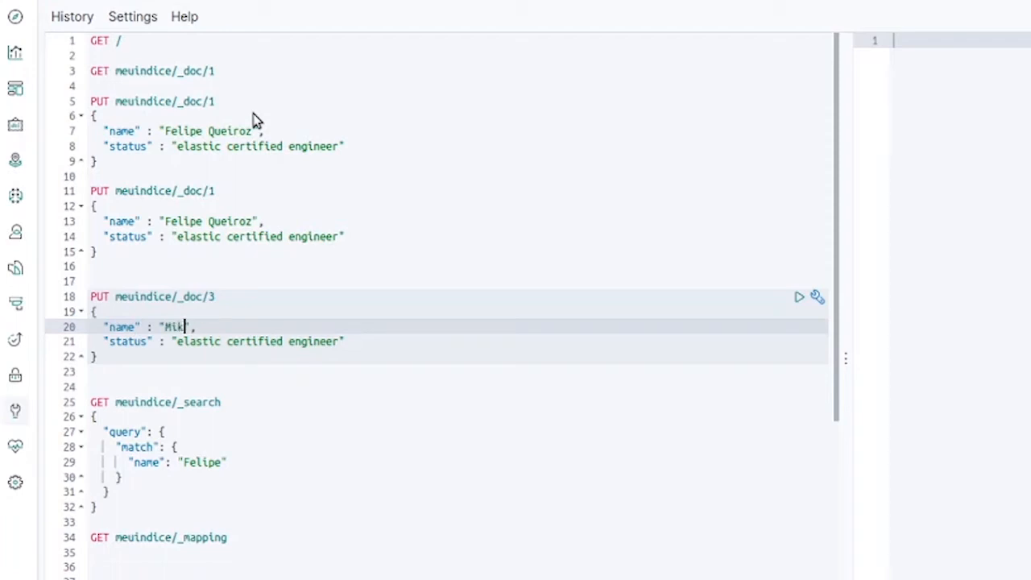
text(e Wazaus)
text(ki)
Set the status field of the document 3 request to "Employee in Monster.inc"
key(Down)
key(End)
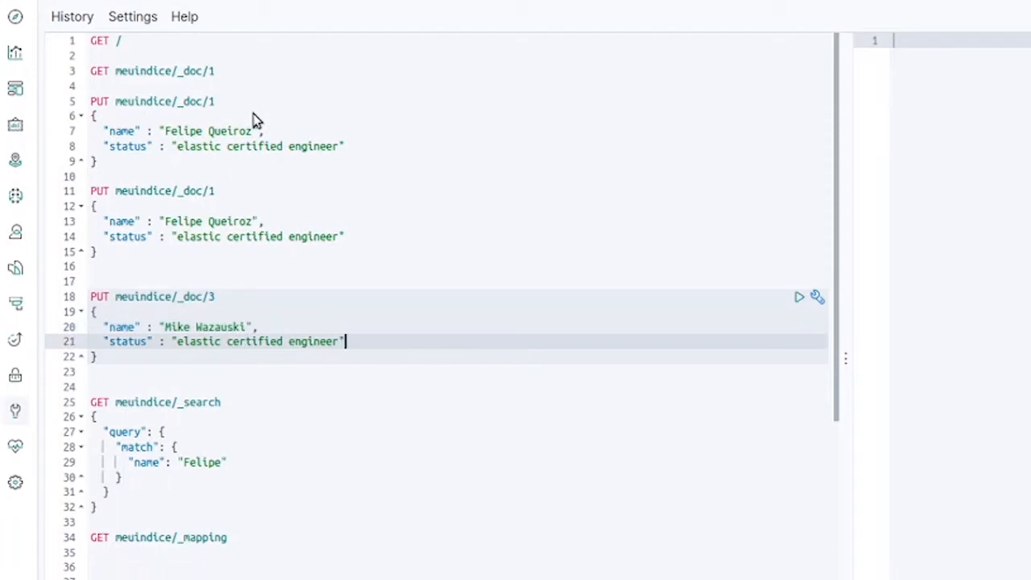
key(ctrl+BackSpace)
key(ctrl+BackSpace)
key(ctrl+BackSpace)
key(ctrl+BackSpace)
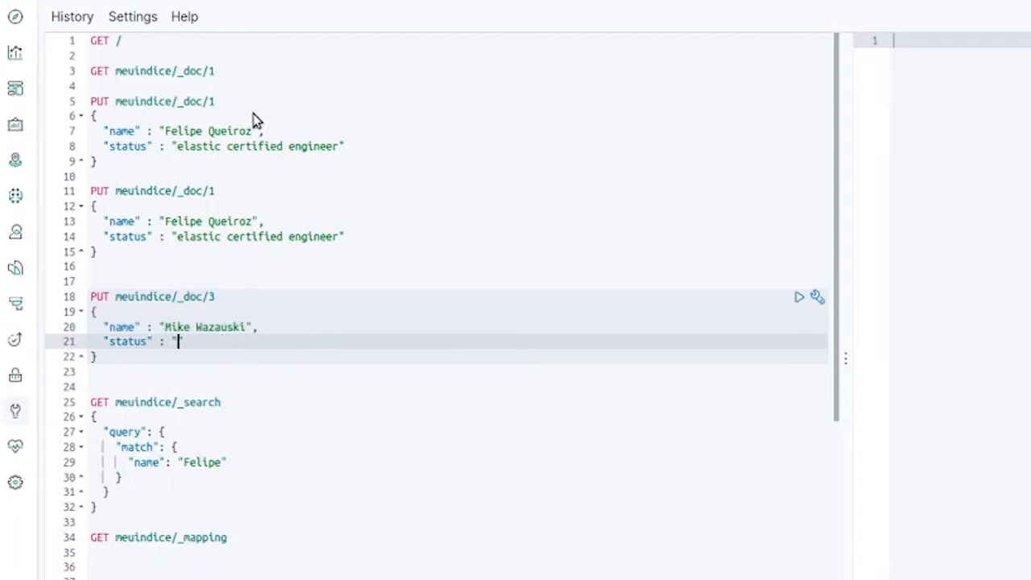
text(Employee Monster)
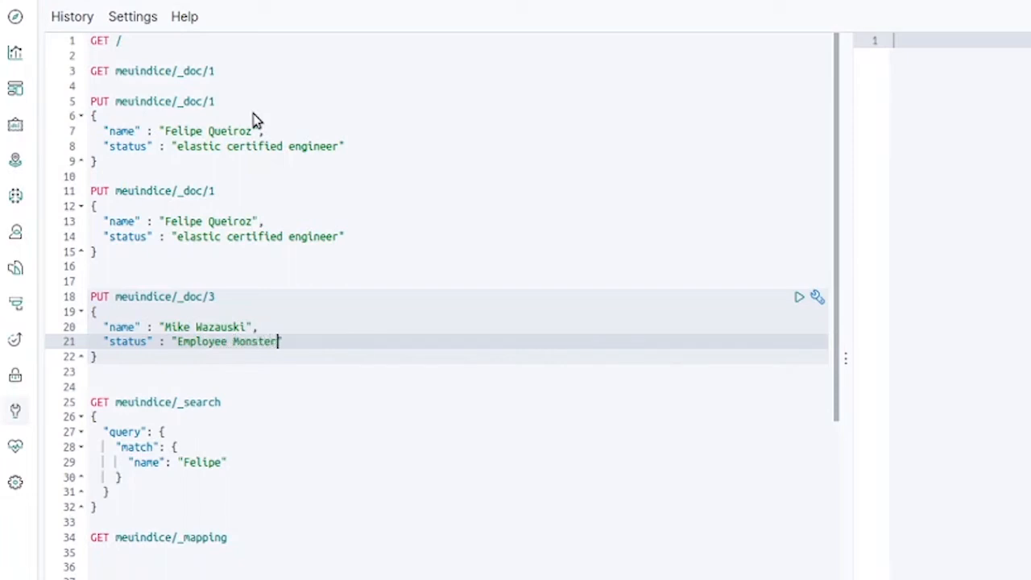
key(ctrl+BackSpace)
text(in Monster Inc)
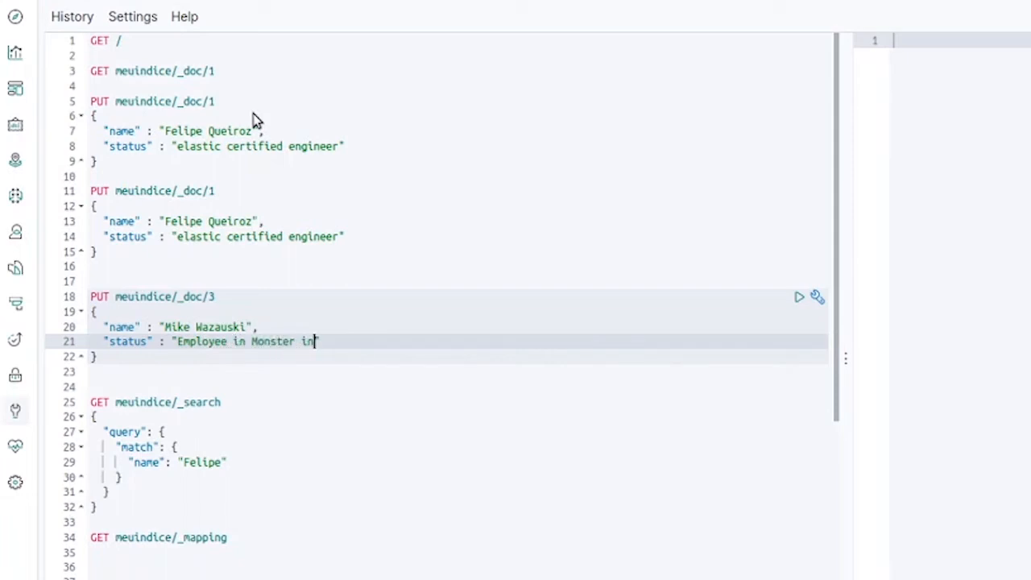
key(ctrl+BackSpace)
key(BackSpace)
text(.inc)
Set the name field in the first pasted copy of the PUT request to "James K Sullivan"
key(Up)
key(Up)
key(Up)
key(Up)
key(Up)
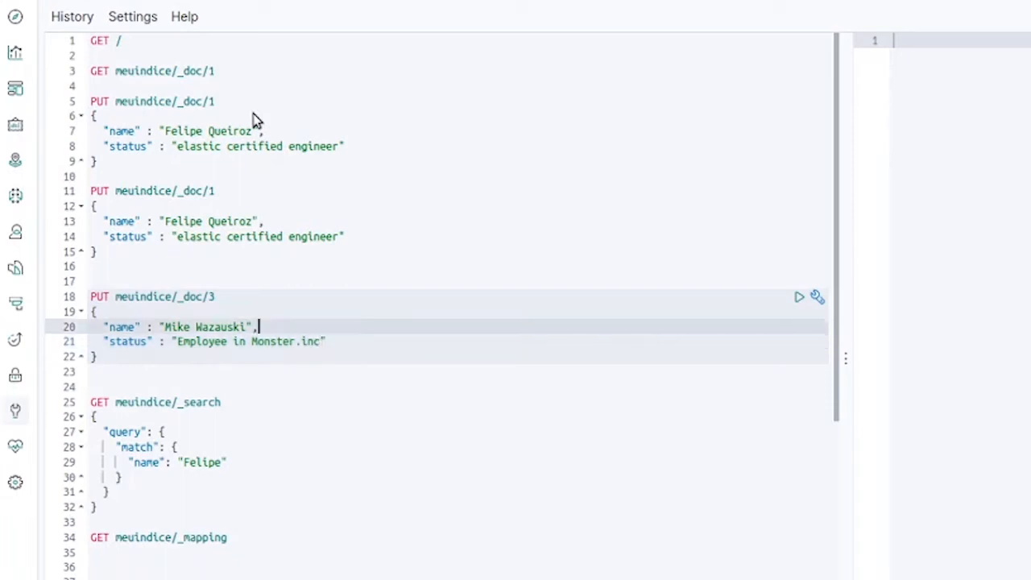
key(Up)
key(Up)
key(Up)
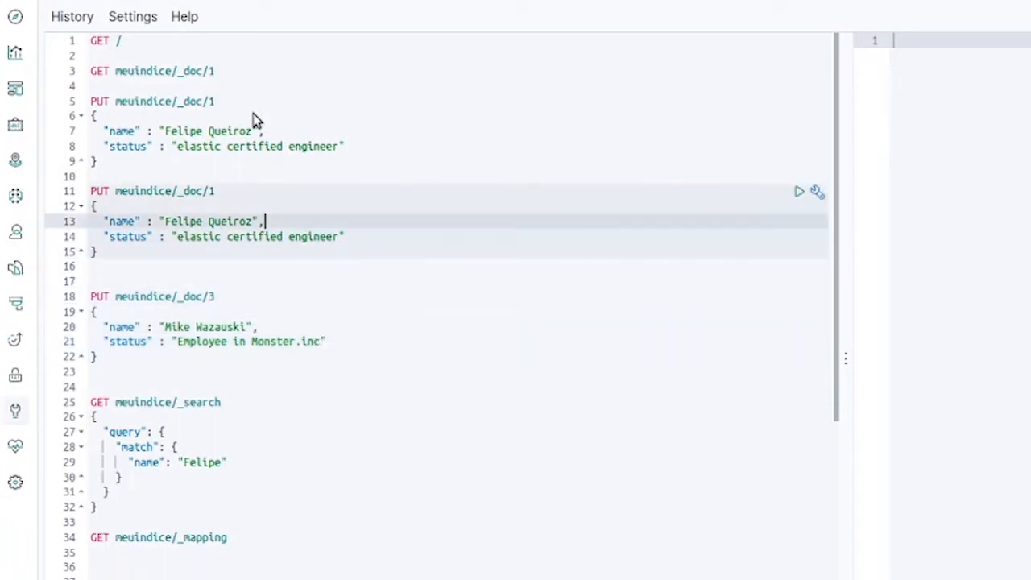
key(Left)
key(Left)
key(ctrl+BackSpace)
key(BackSpace)
key(ctrl+BackSpace)
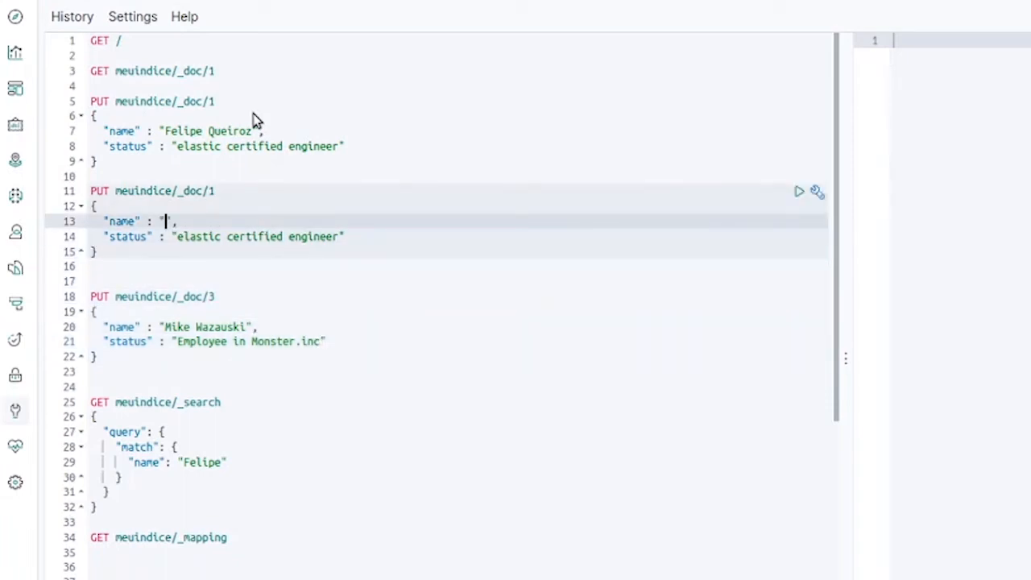
text(Ja)
text(mes K Sulliv)
text(an)
key(Down)
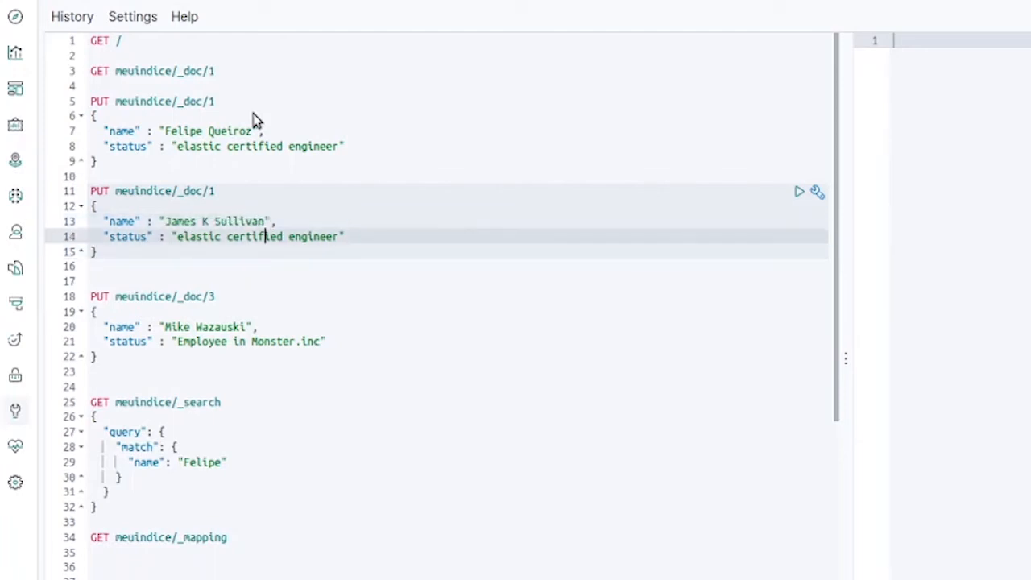
drag(106, 341, 357, 340)
key(ctrl+c)
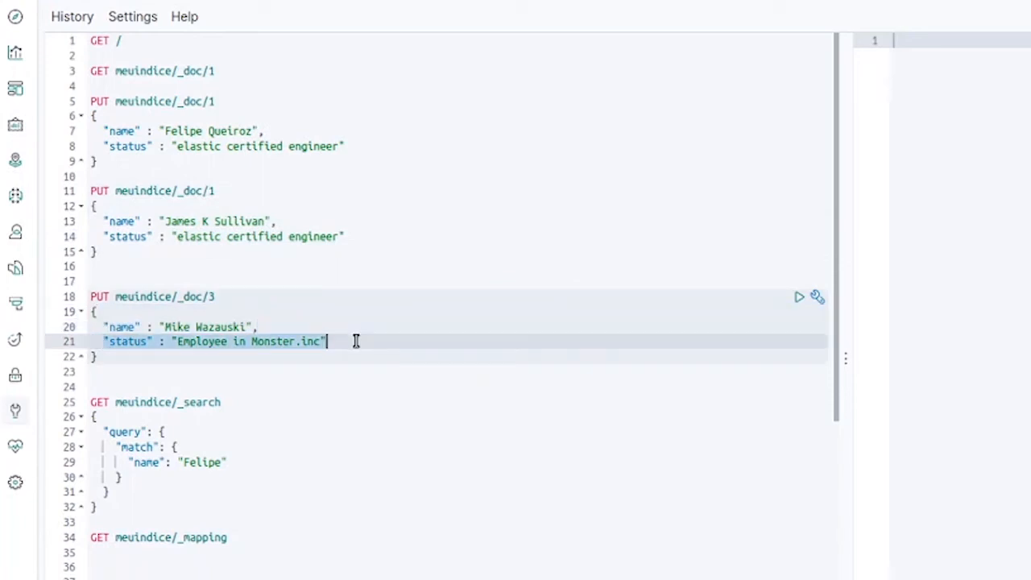
drag(348, 236, 103, 236)
key(ctrl+v)
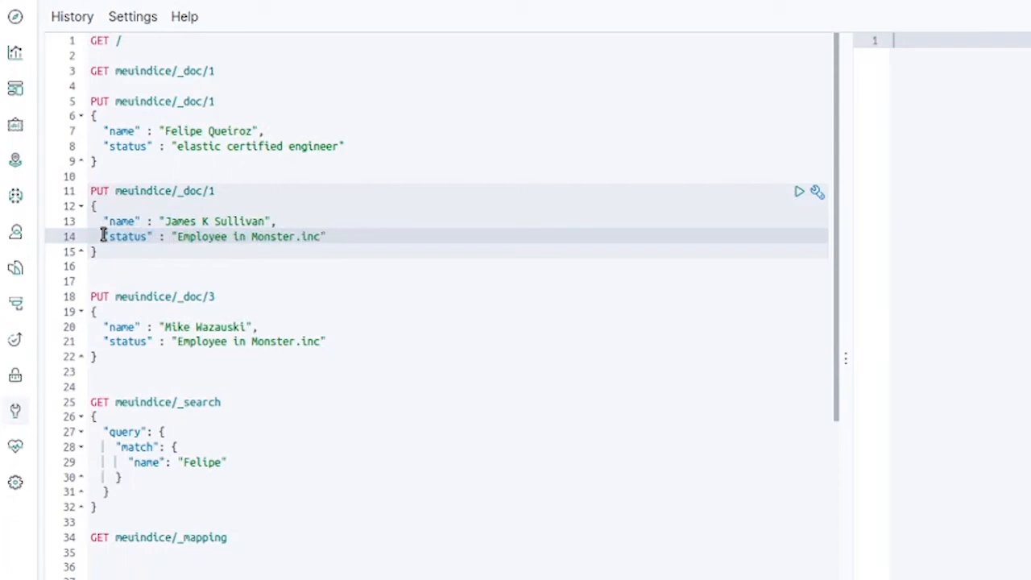
click(271, 236)
click(285, 211)
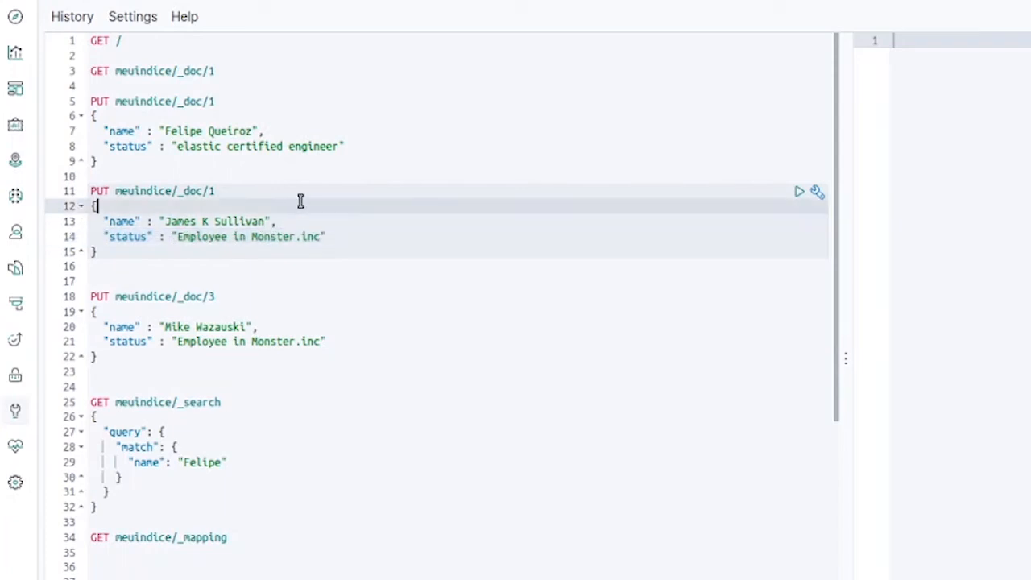
click(303, 197)
key(BackSpace)
text(2)
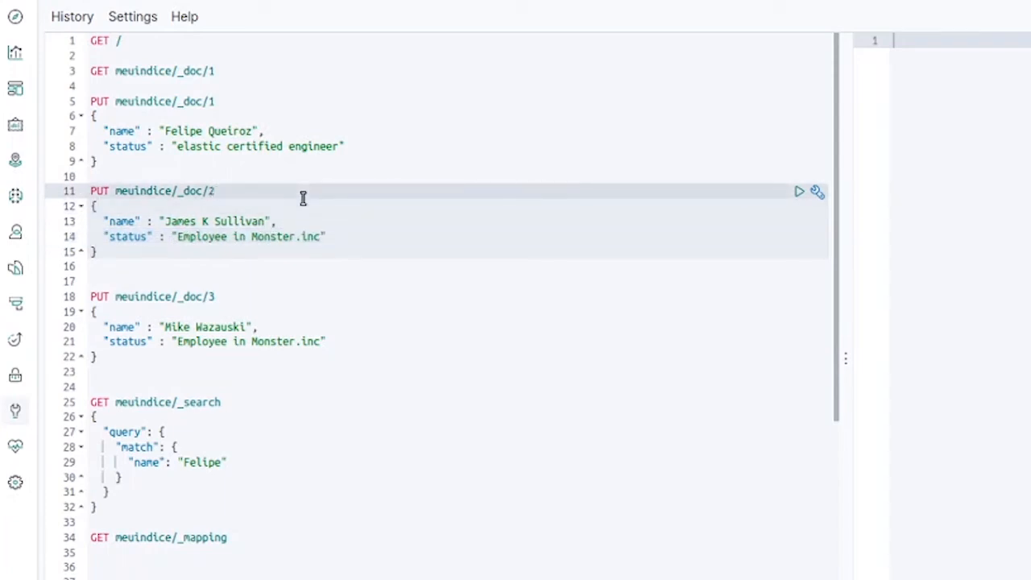
Run the PUT requests for documents 2 and 3 in meuindice
key(ctrl+Return)
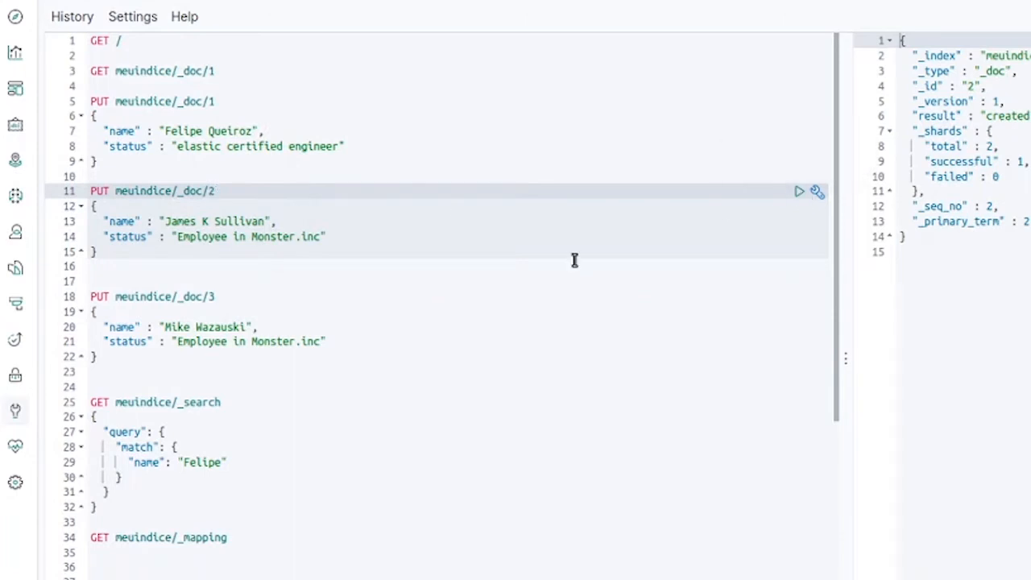
click(286, 327)
key(ctrl+Return)
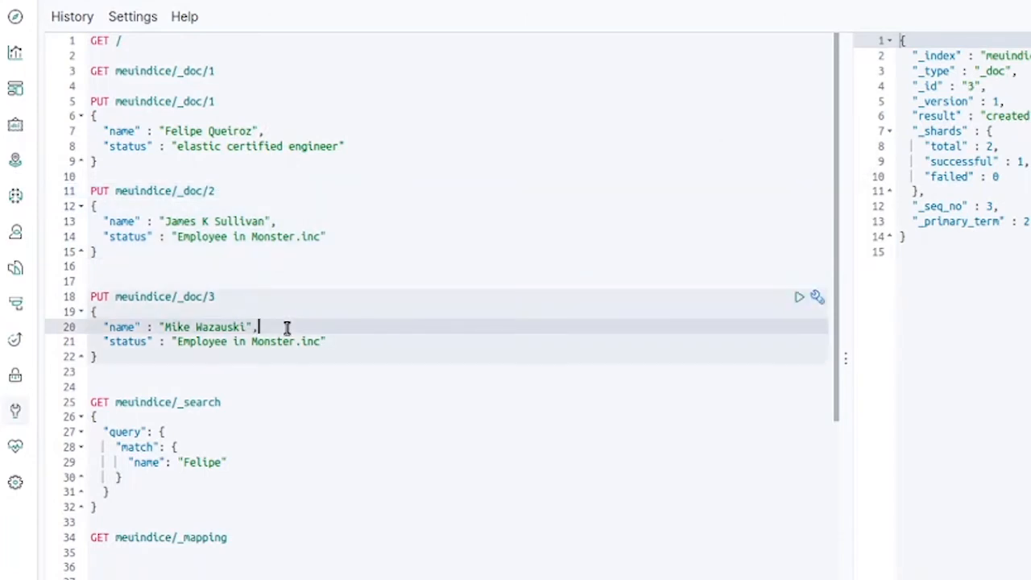
Create a new Horizontal Bar visualization in Visualize with meuindice as its source
click(18, 53)
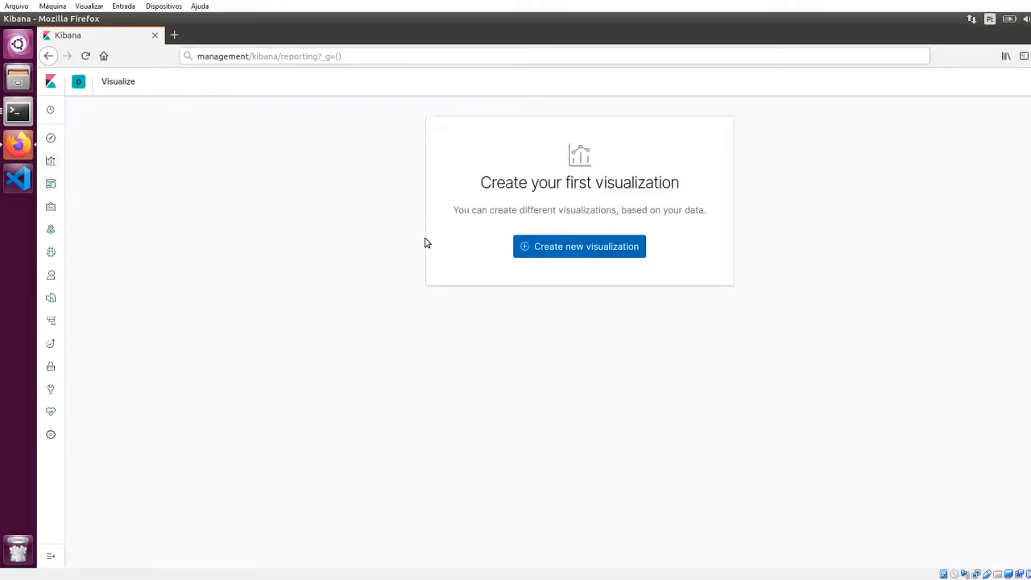
click(581, 248)
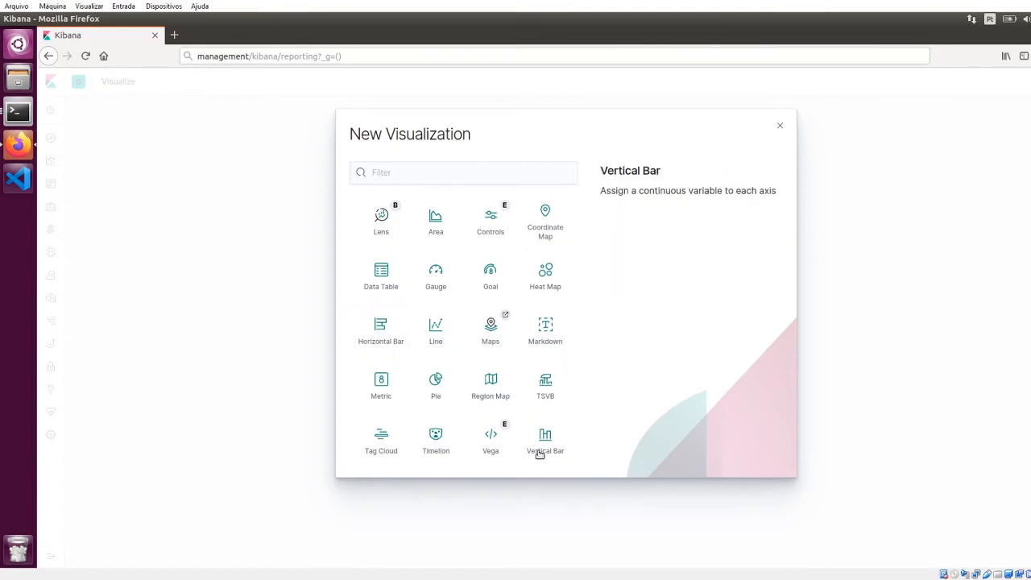
click(380, 336)
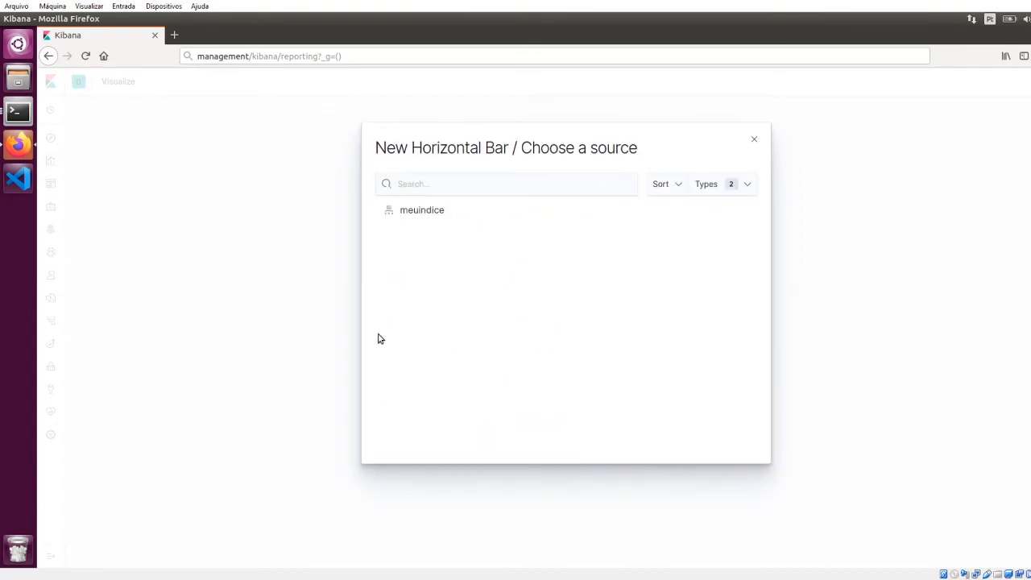
click(442, 213)
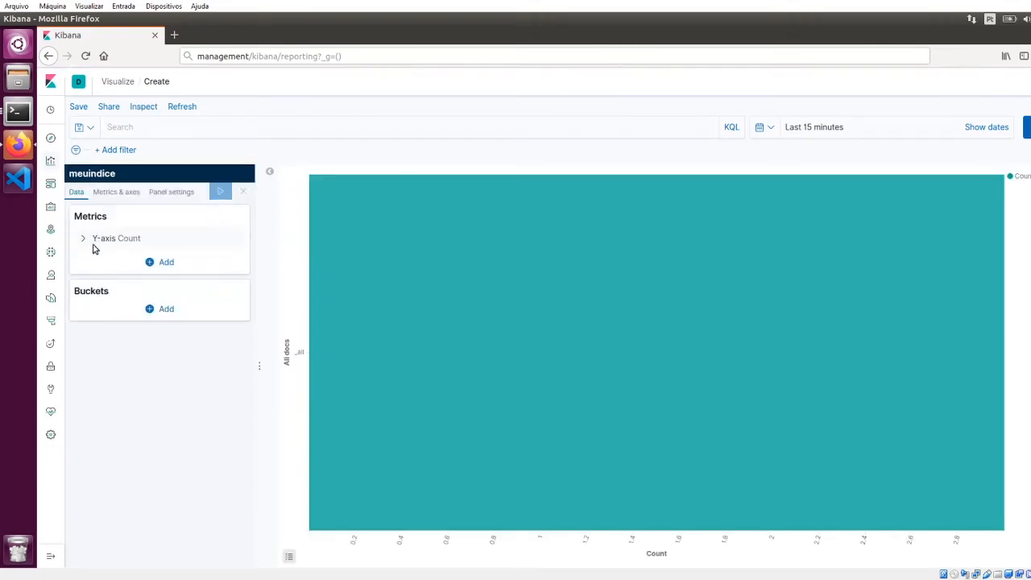
Expand the Y-axis metric and look over its available aggregations, leaving Count selected
mouse_move(451, 444)
click(87, 240)
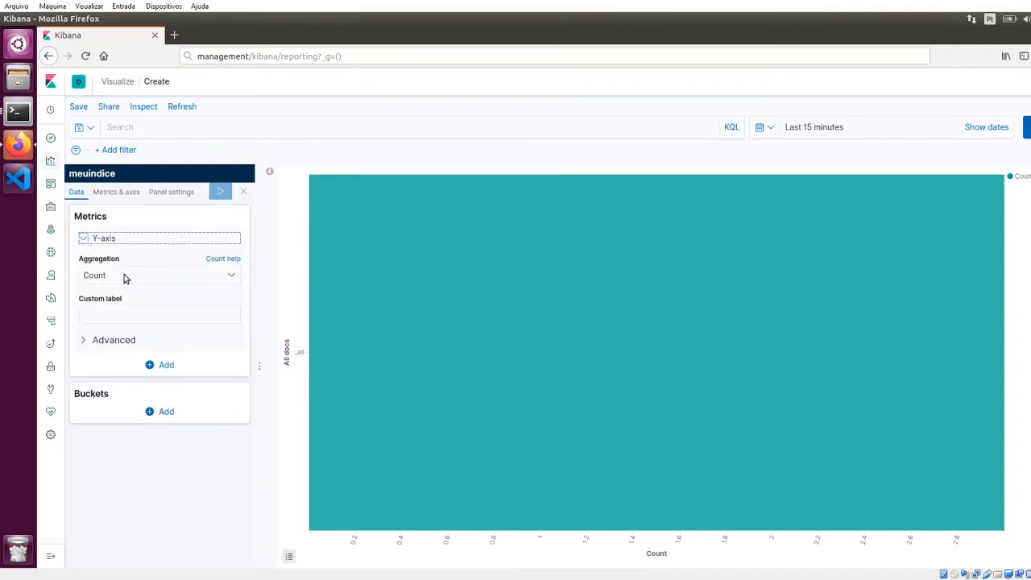
click(134, 280)
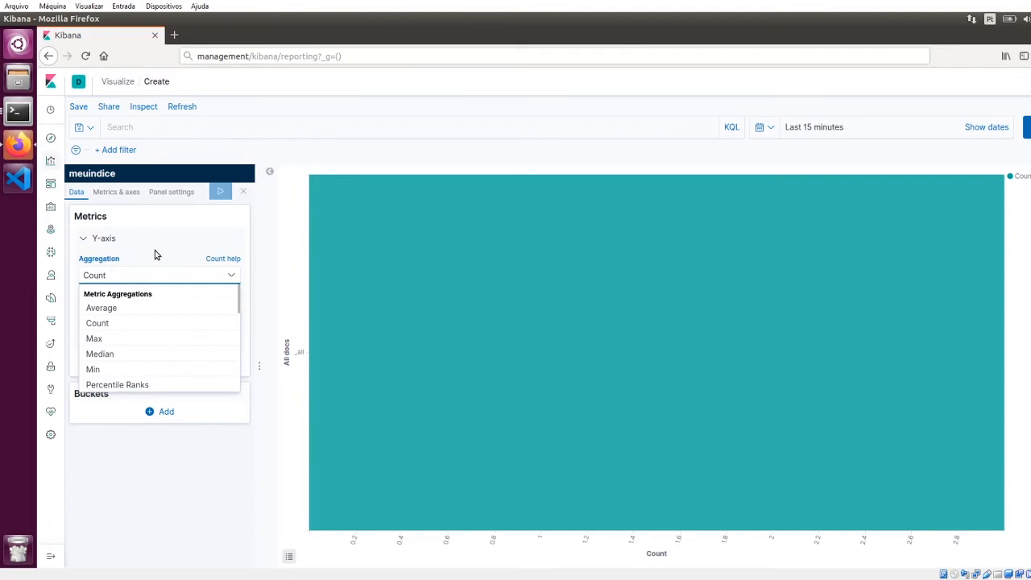
click(155, 255)
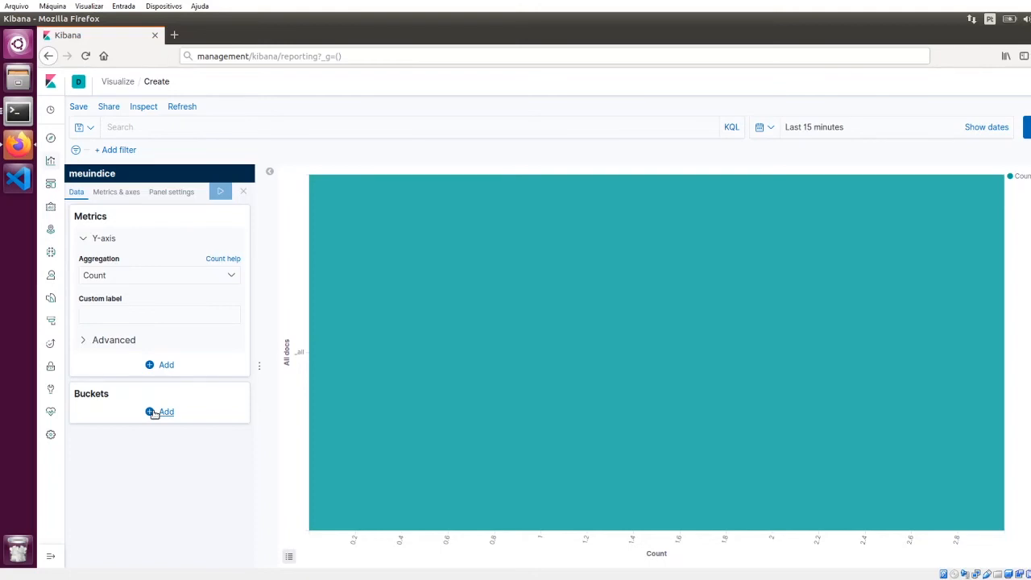
Check the chart bar's document count and look over the bucket types that can be added
mouse_move(475, 294)
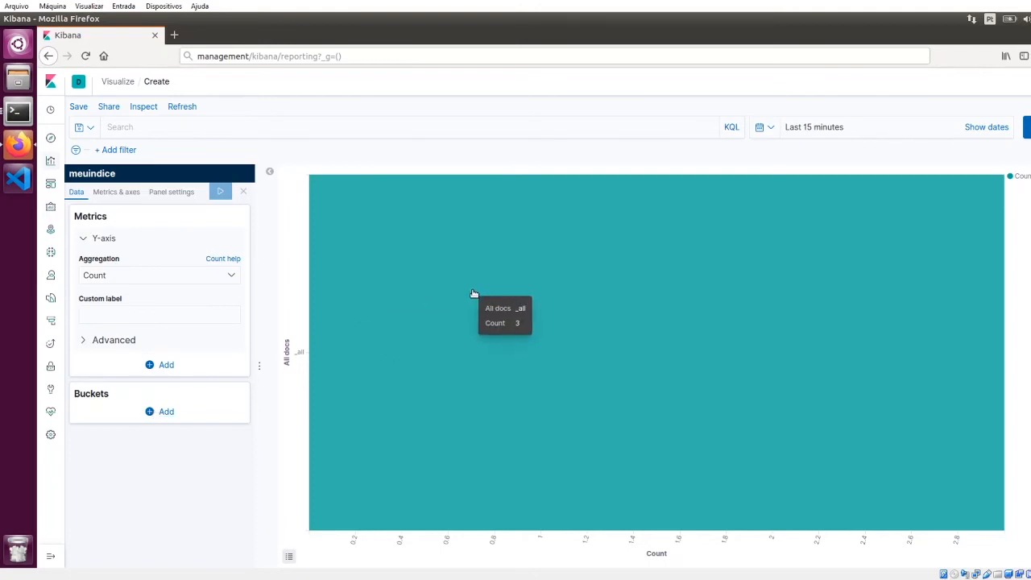
click(155, 413)
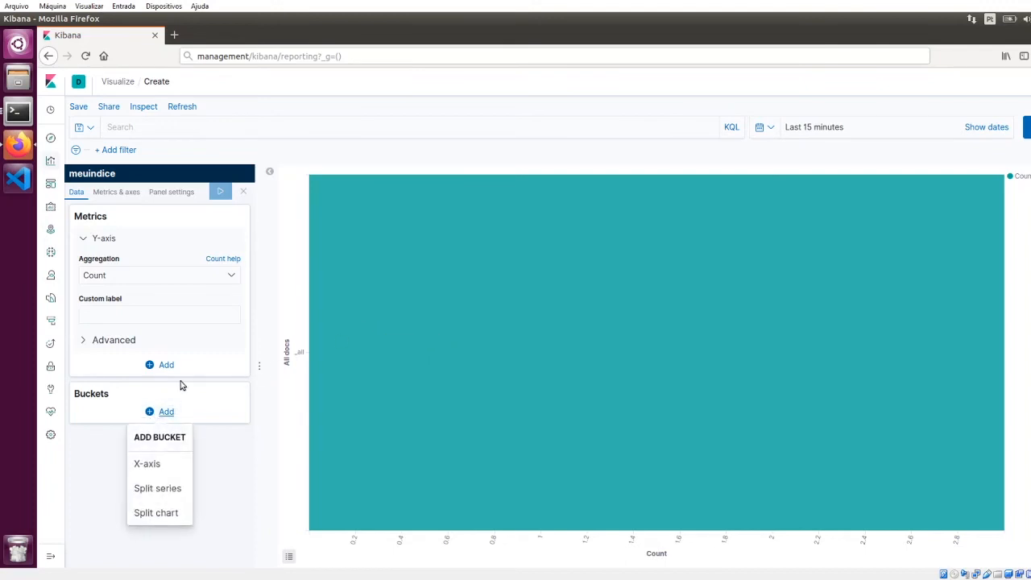
click(147, 465)
click(154, 454)
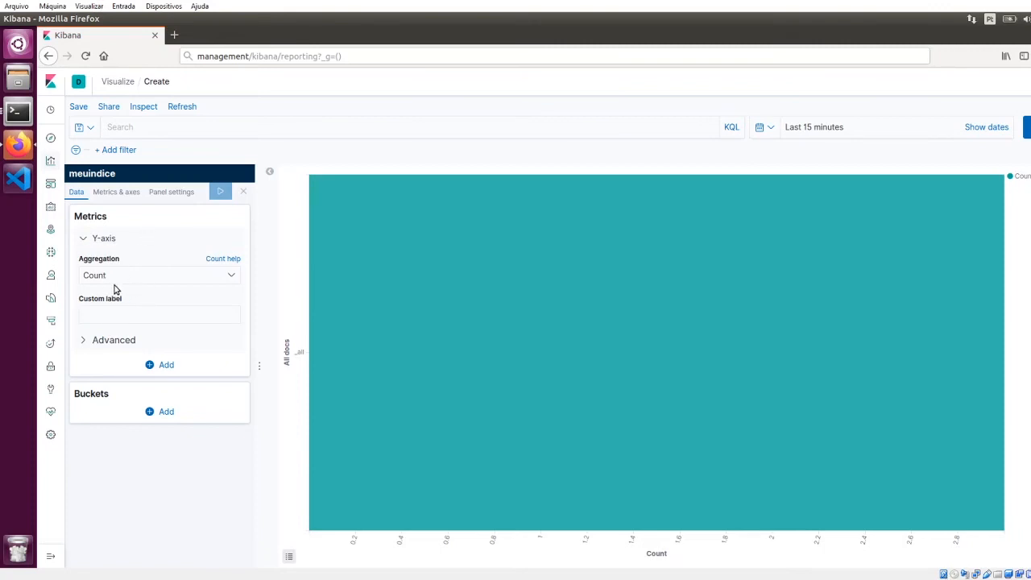
Split the bar chart's series with a Terms aggregation on the status.keyword field and apply the change
mouse_move(490, 280)
click(153, 412)
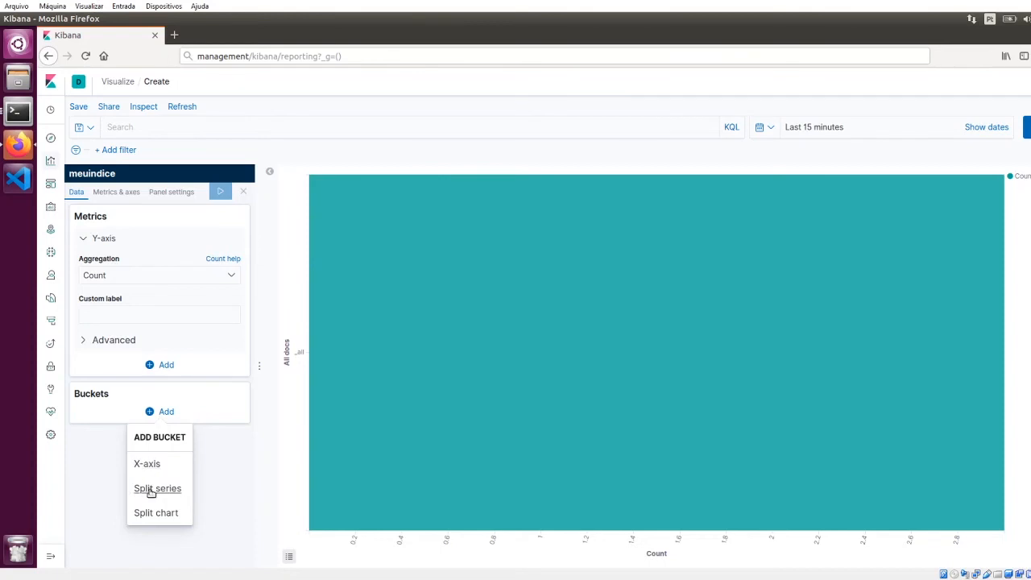
click(151, 489)
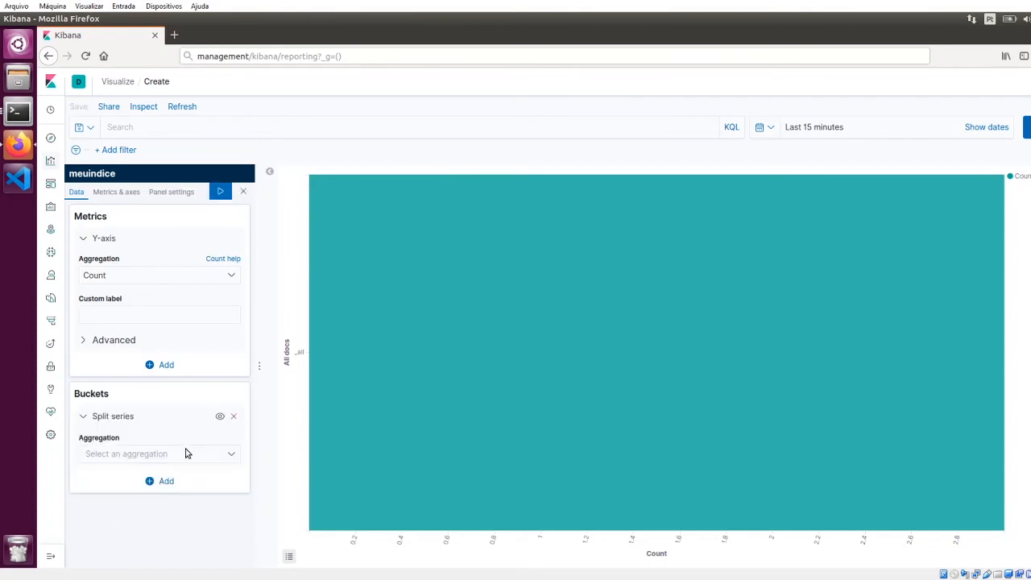
click(184, 453)
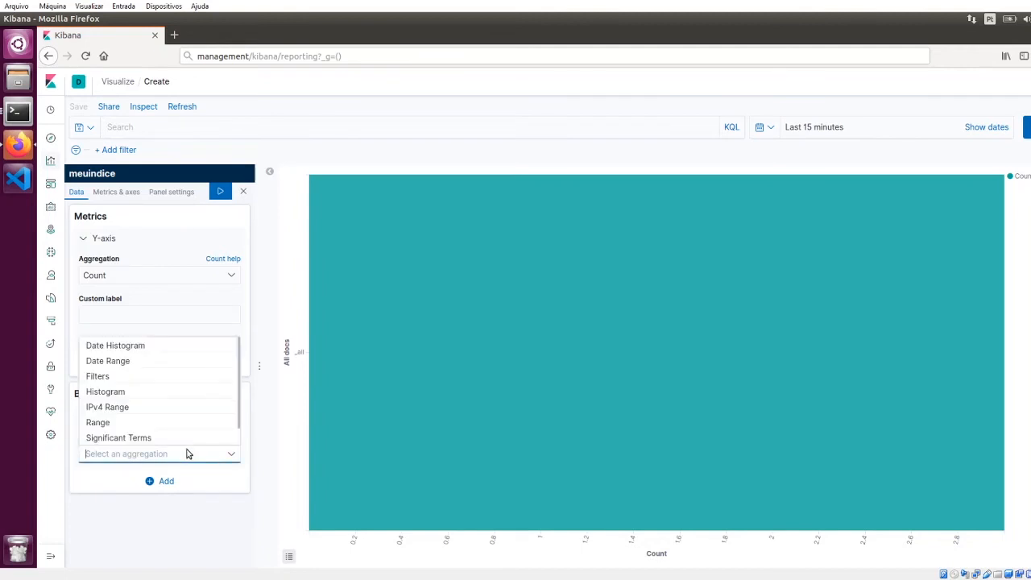
scroll(128, 425, down, 1)
scroll(129, 425, up, 1)
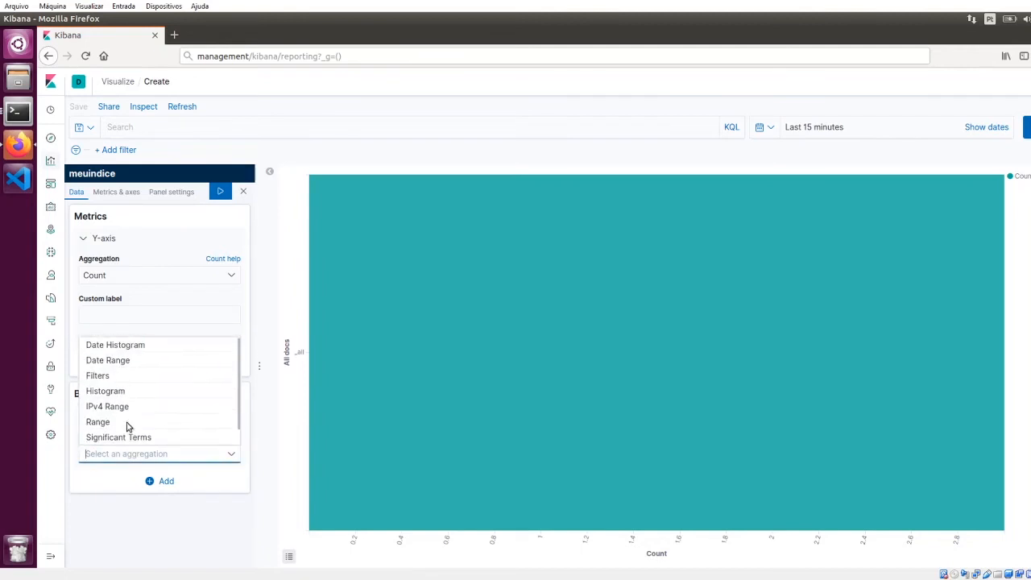
scroll(127, 424, down, 1)
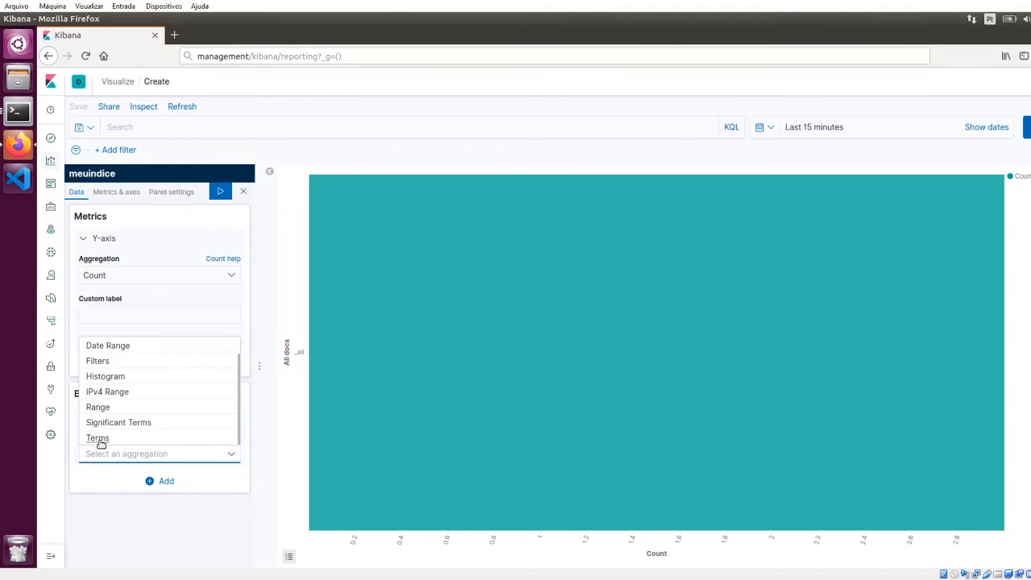
click(113, 442)
click(140, 493)
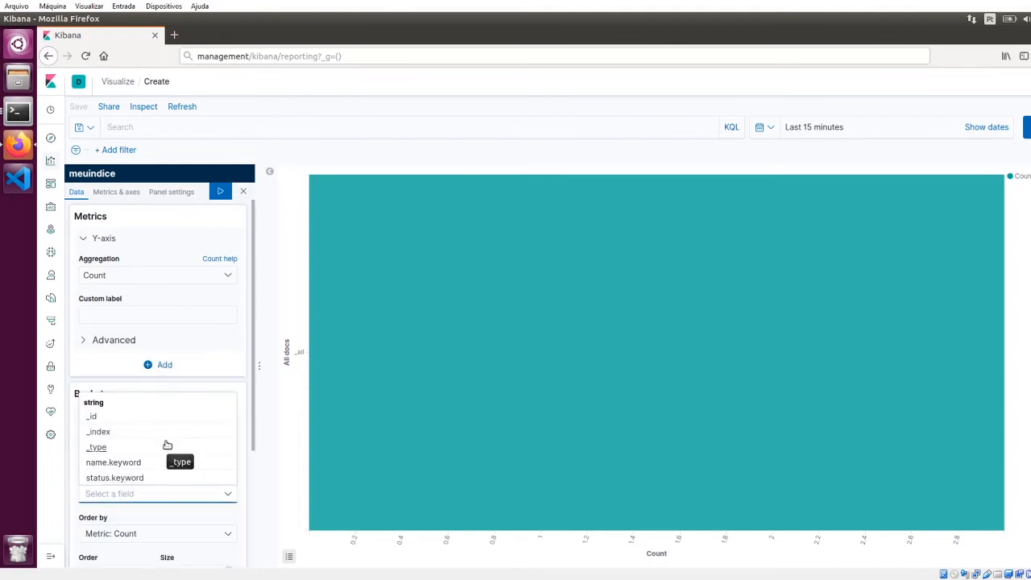
click(129, 479)
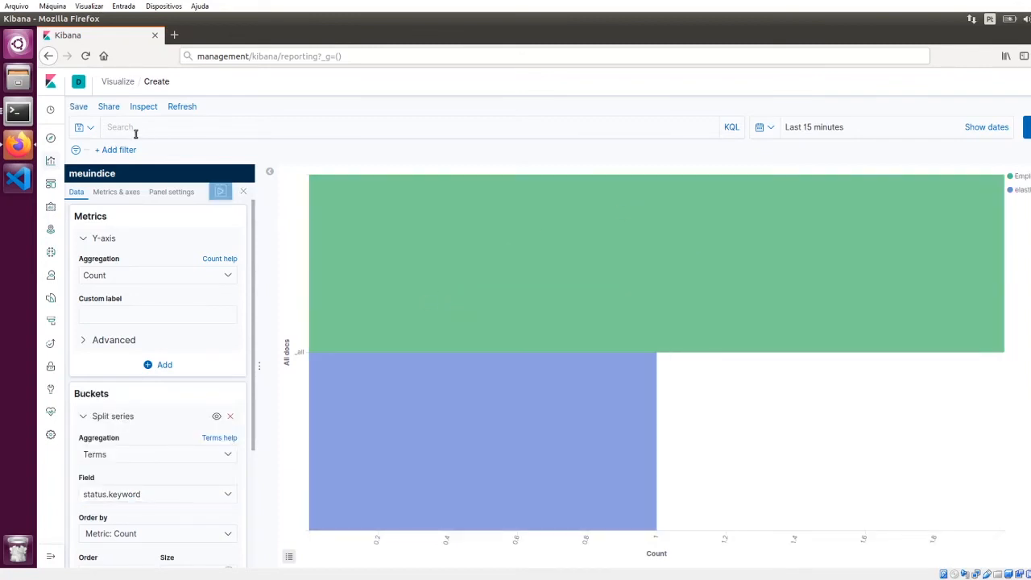
Save the visualization with the title Grafico de Barras and return to the list of visualizations
mouse_move(732, 192)
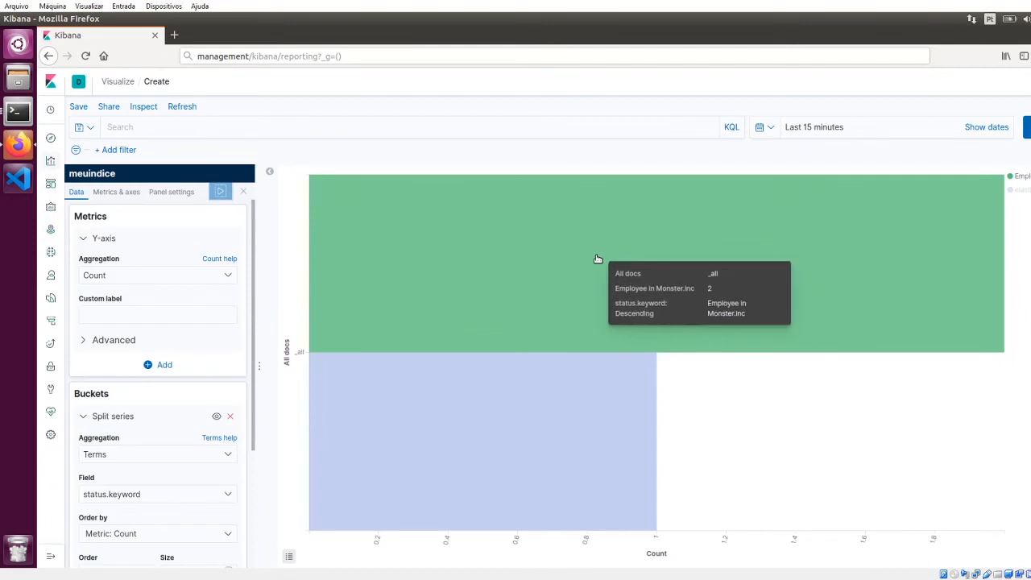
mouse_move(533, 405)
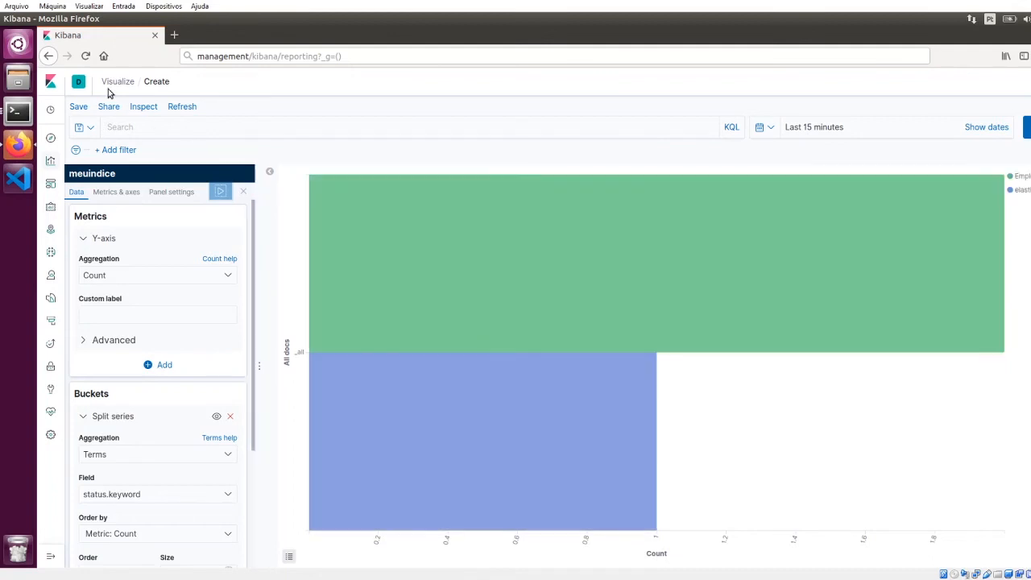
click(78, 108)
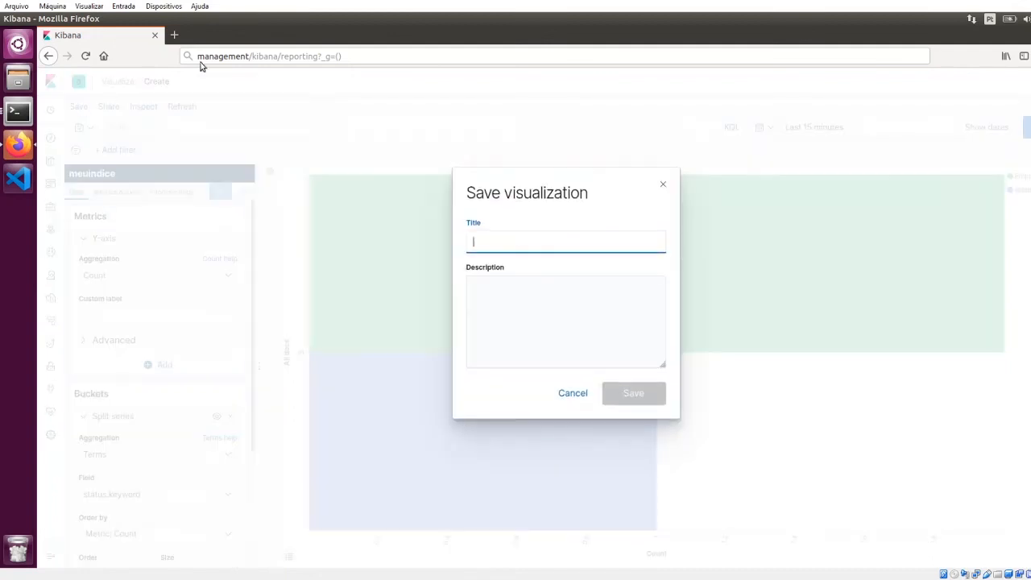
text(Grafico de Barr)
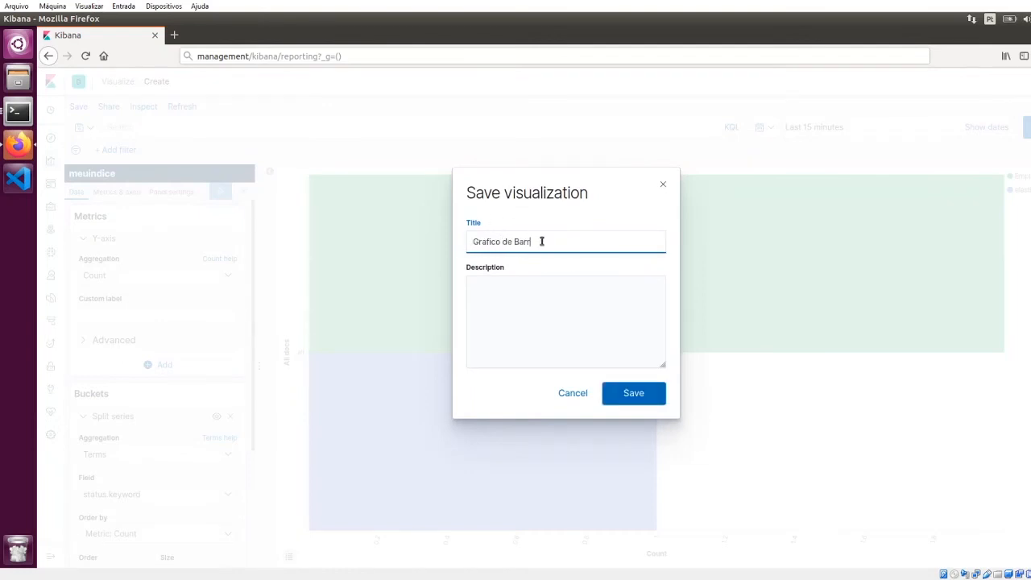
text(as)
click(627, 393)
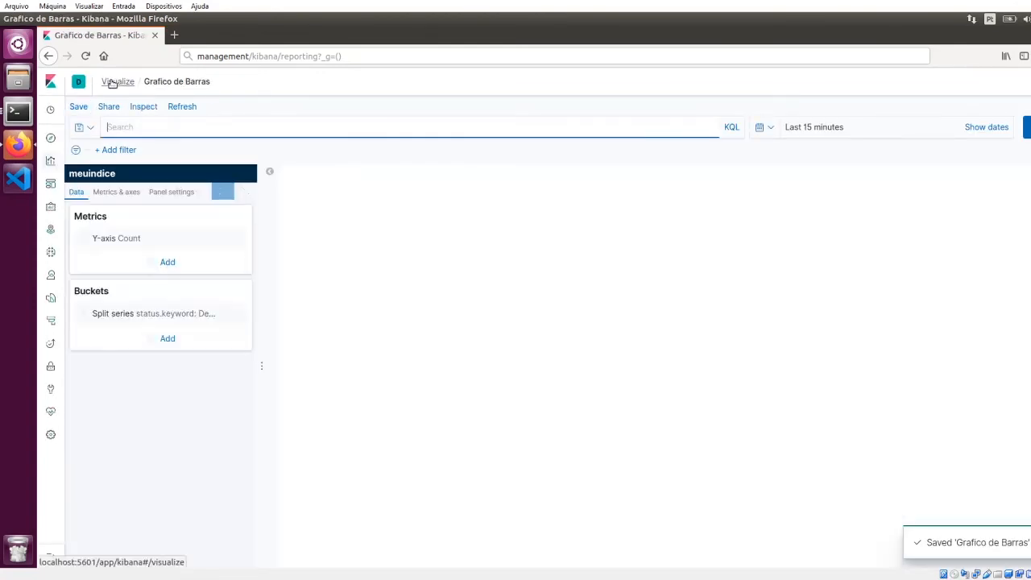
click(119, 83)
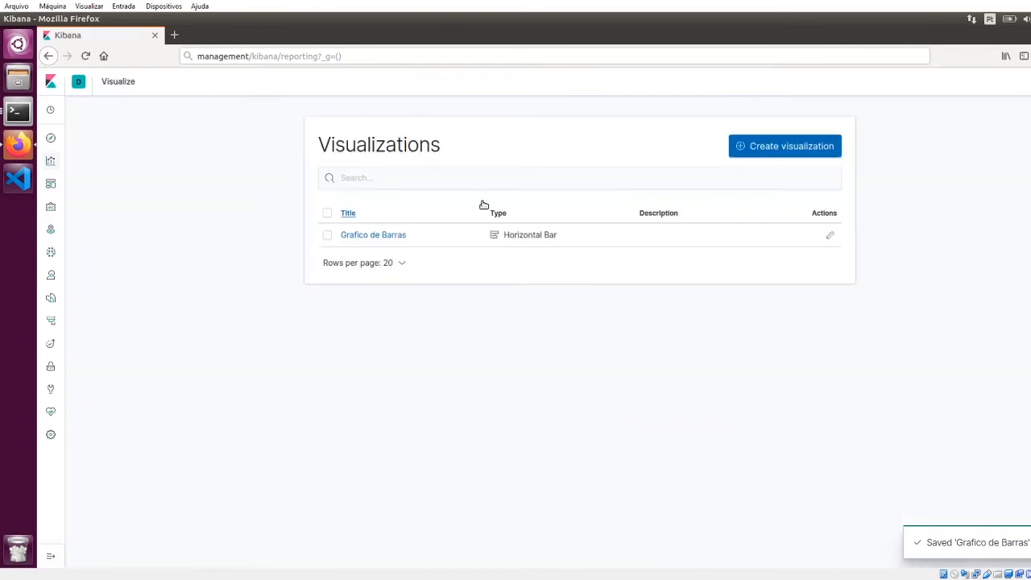
click(780, 150)
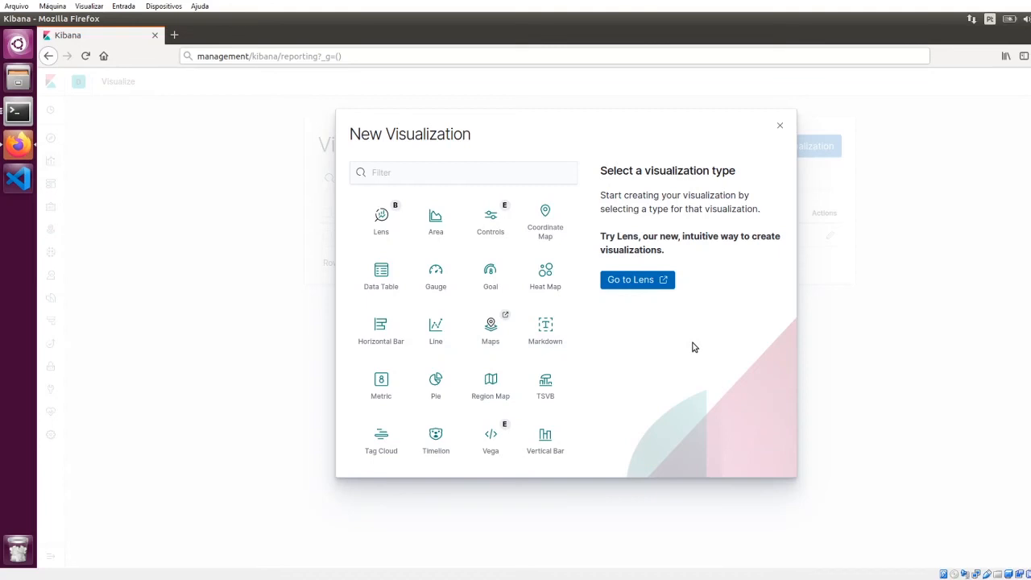
click(431, 277)
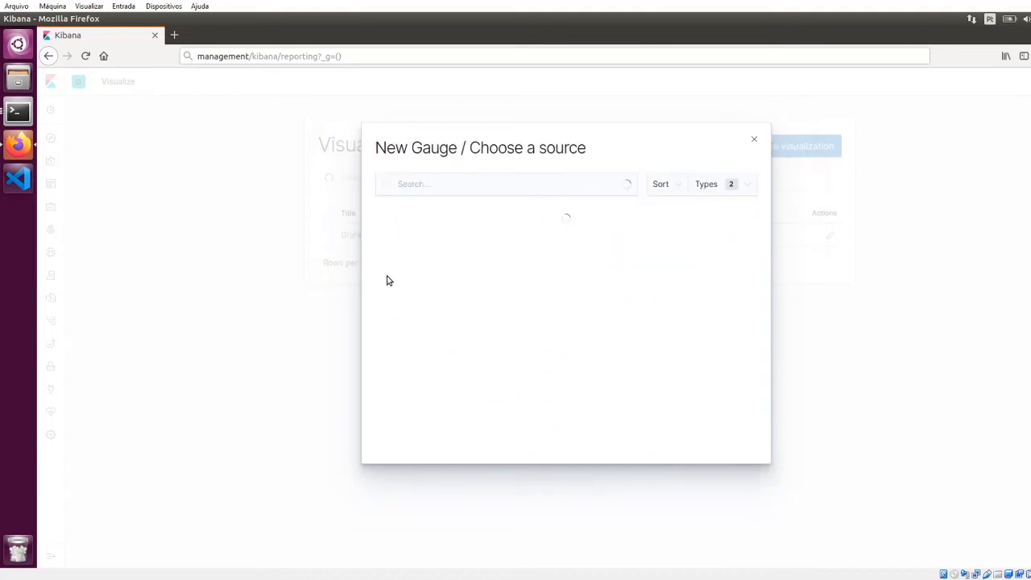
click(752, 137)
Create a new Data Table visualization with meuindice as its source
click(779, 151)
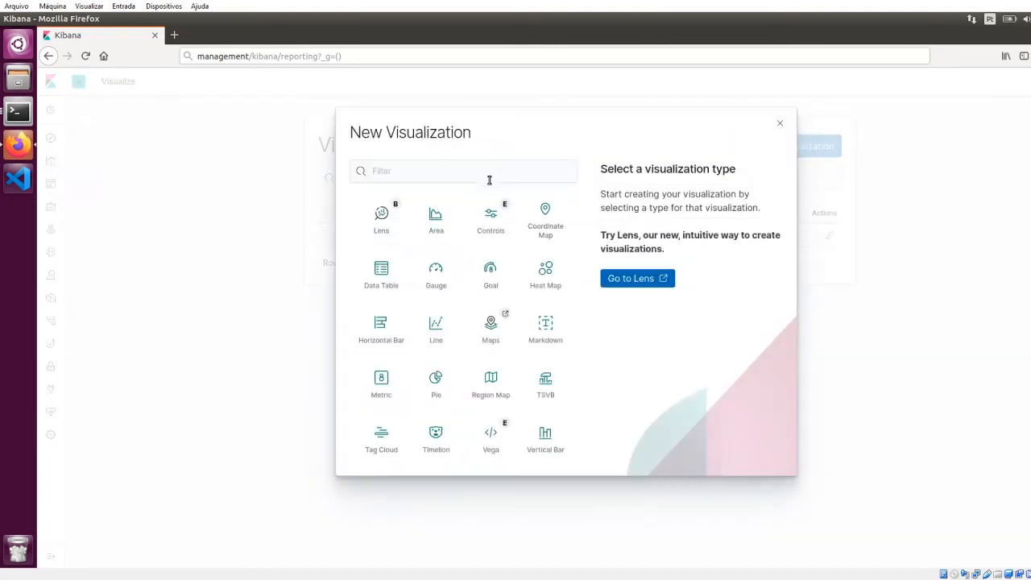
click(379, 280)
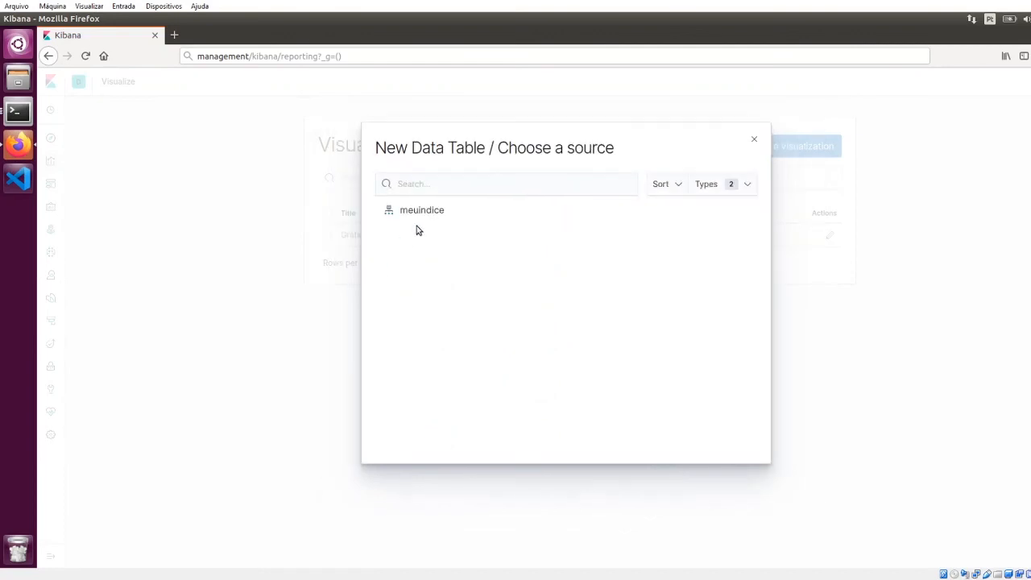
click(431, 215)
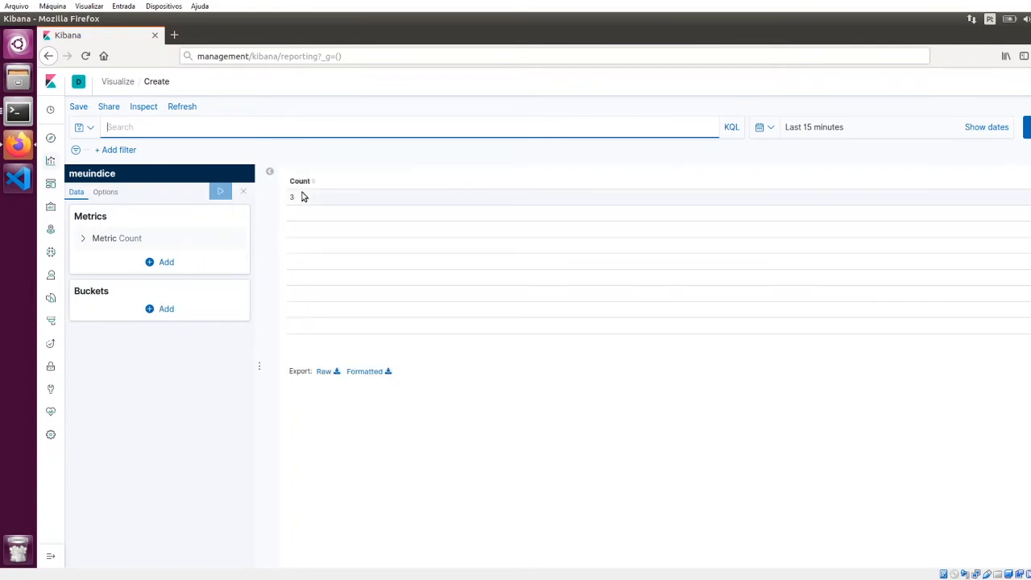
double_click(290, 198)
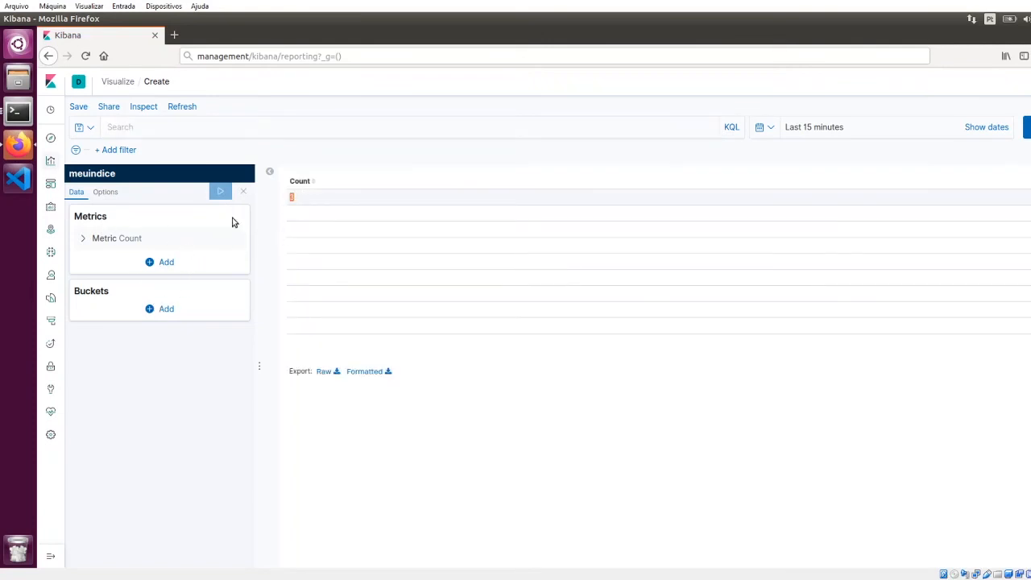
Split the table's rows with a Terms aggregation on the name.keyword field and apply the change
click(166, 310)
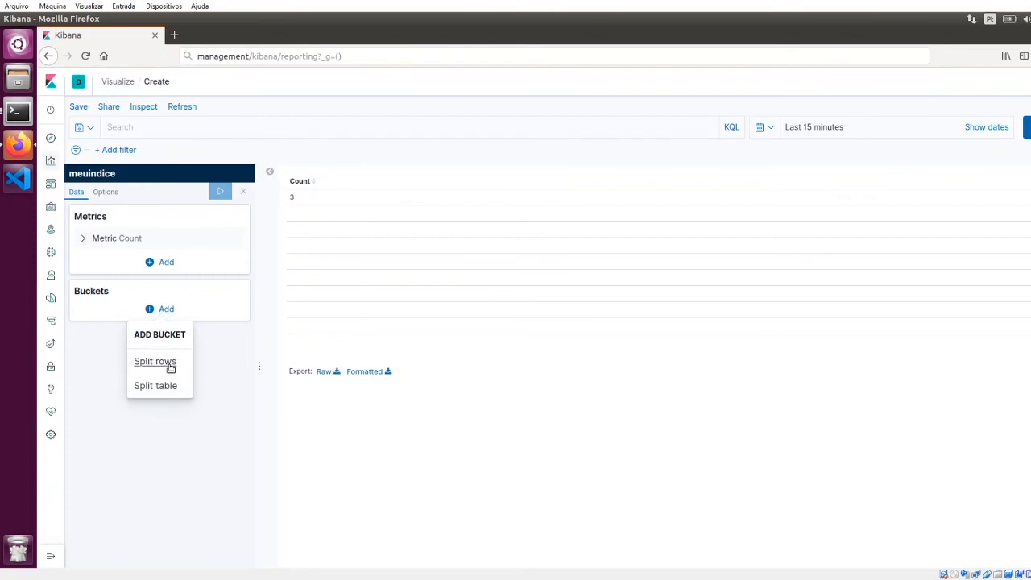
click(169, 368)
click(187, 351)
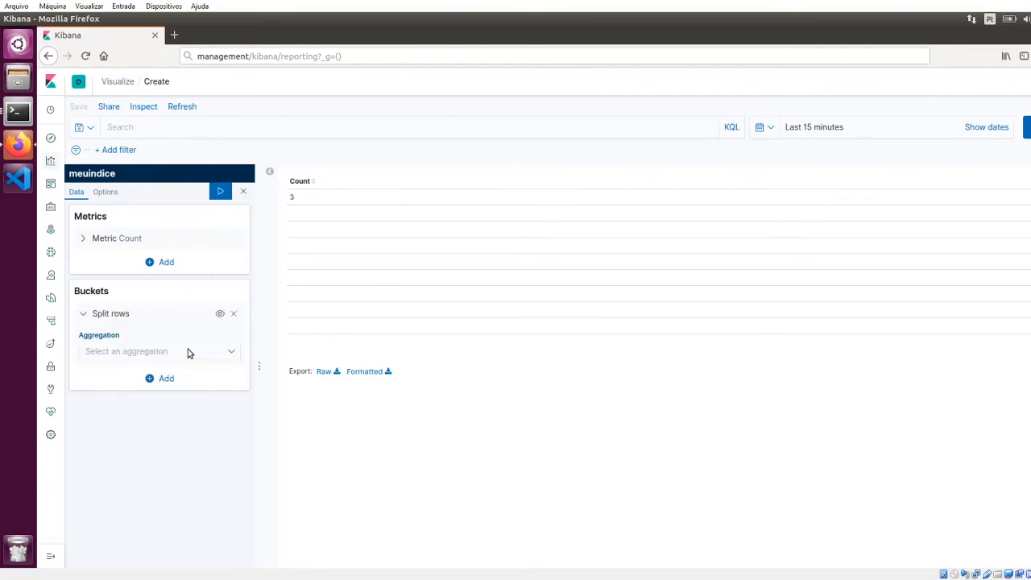
scroll(104, 466, down, 2)
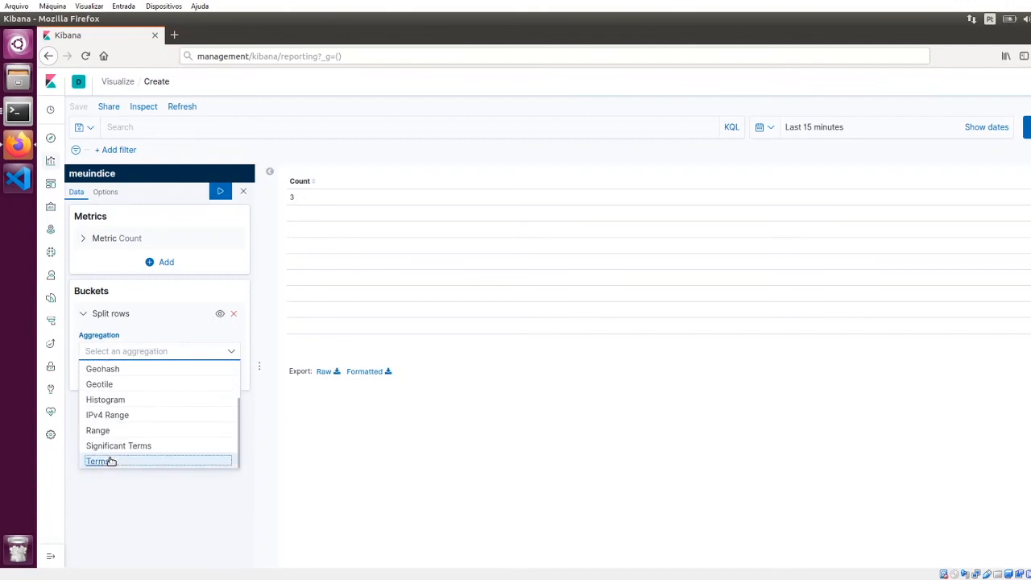
click(105, 459)
click(137, 393)
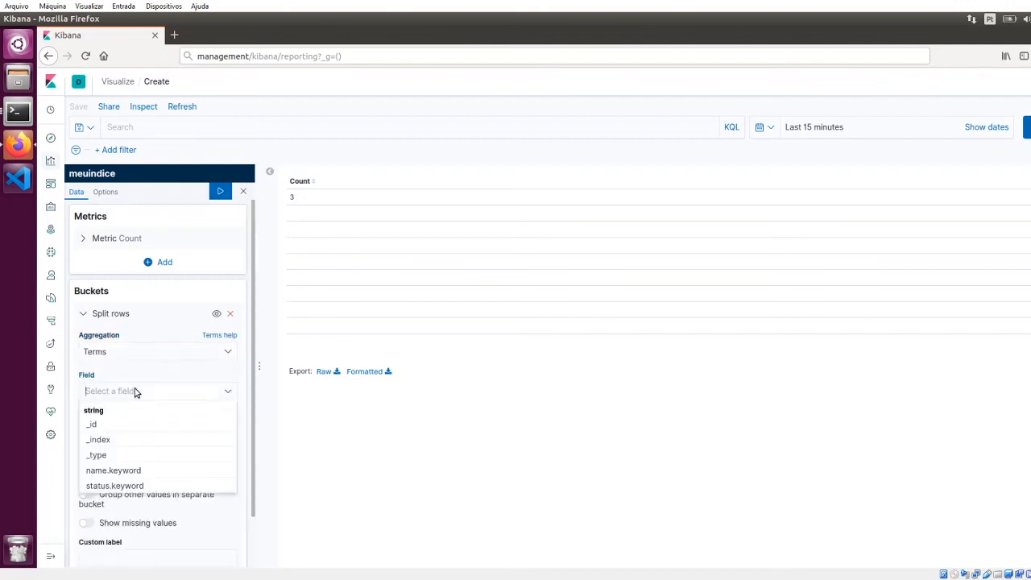
click(115, 471)
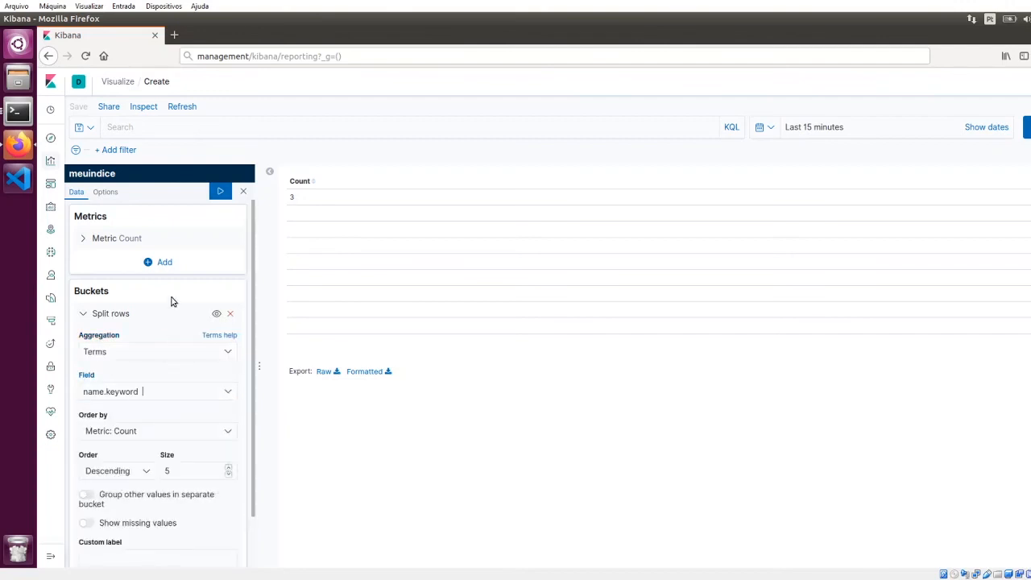
click(219, 193)
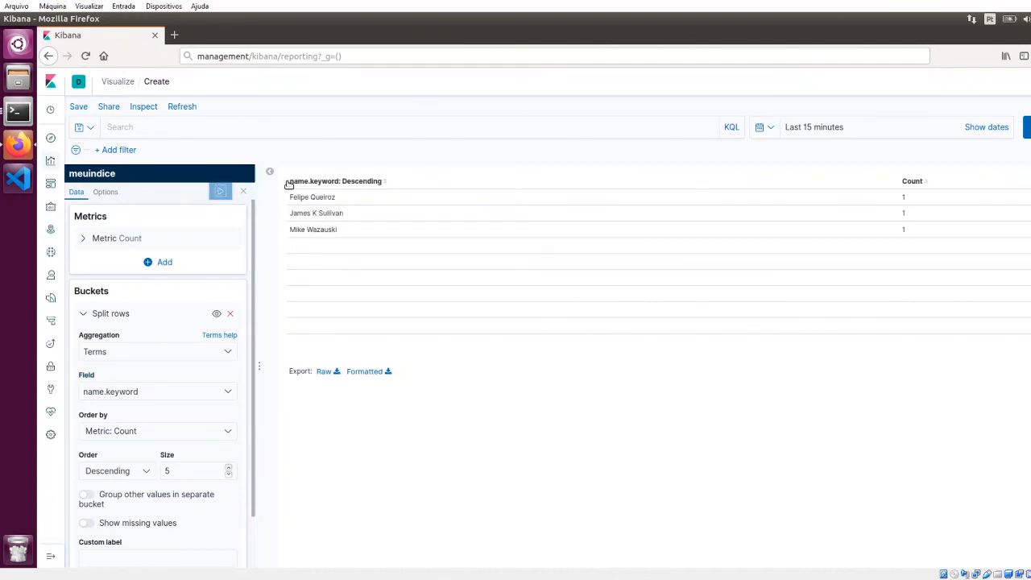
Save the data table visualization with the title Tabela de nomes
click(78, 106)
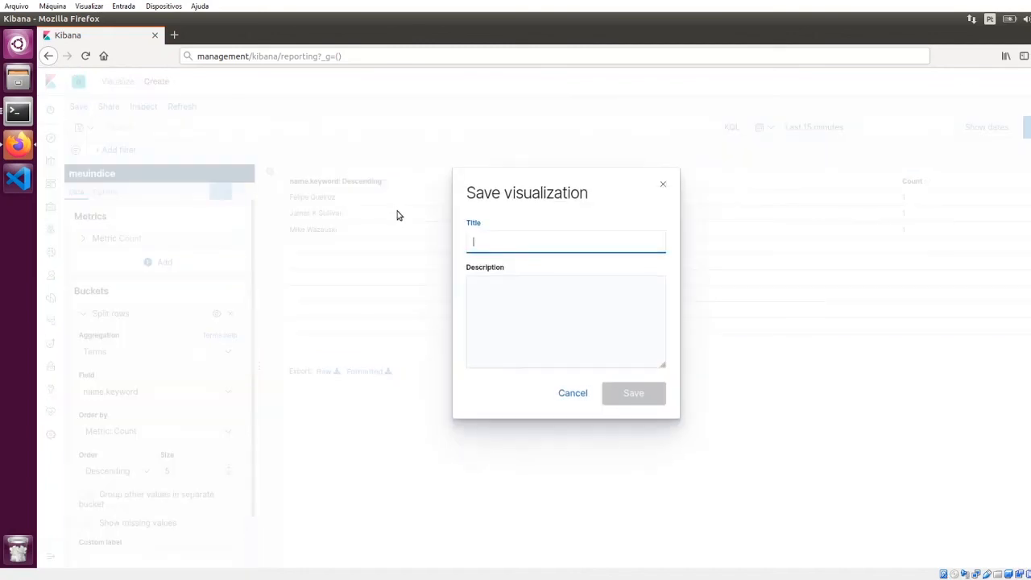
text(Tabela de nomes)
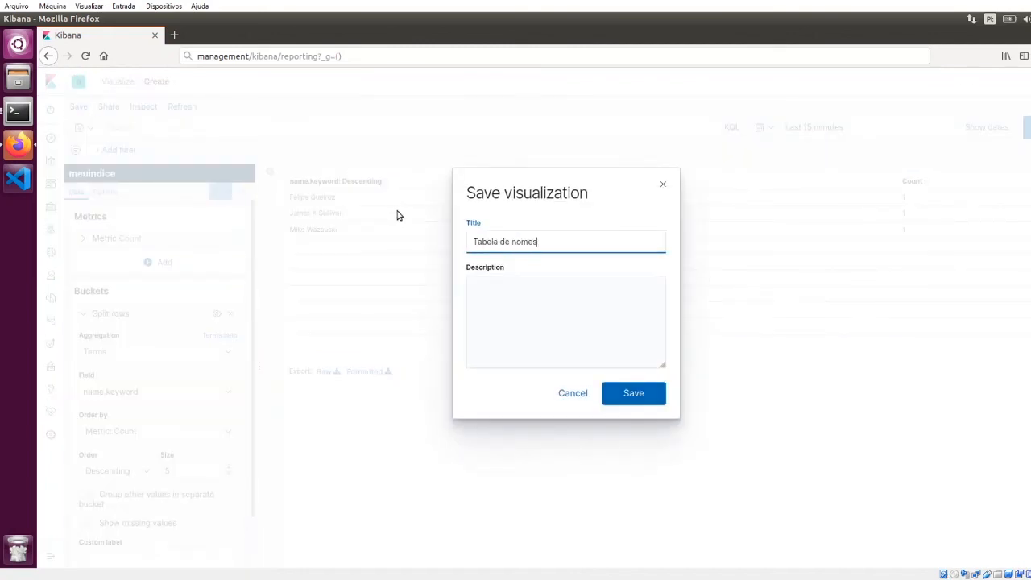
click(646, 391)
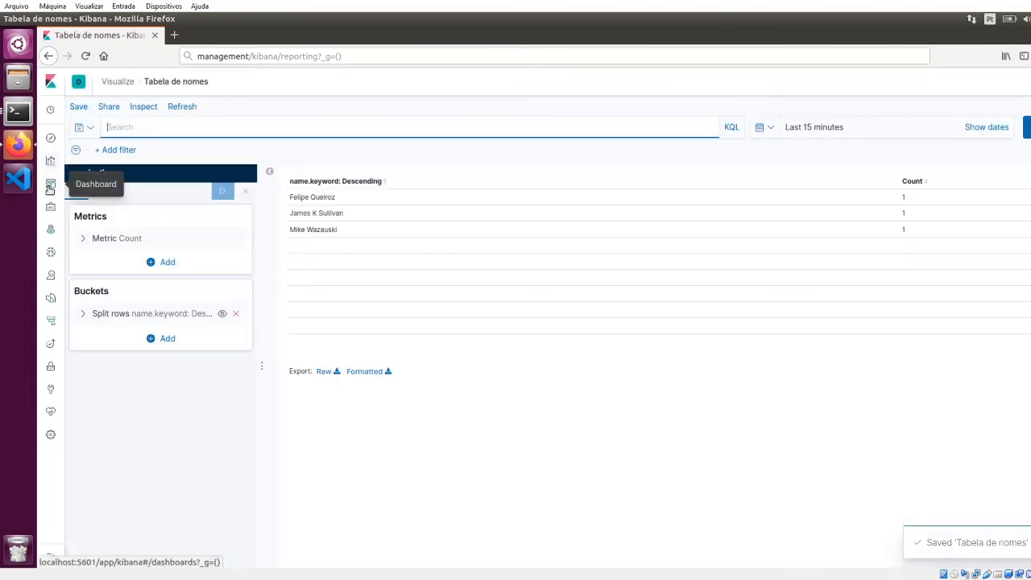
Create a new dashboard and add the saved Grafico de Barras and Tabela de nomes visualizations to it
click(50, 187)
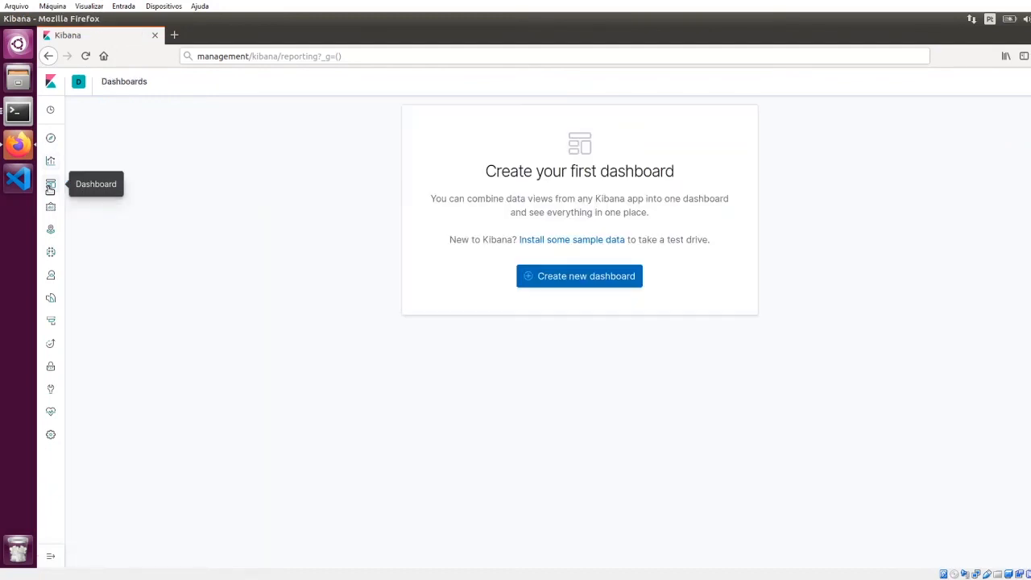
click(587, 274)
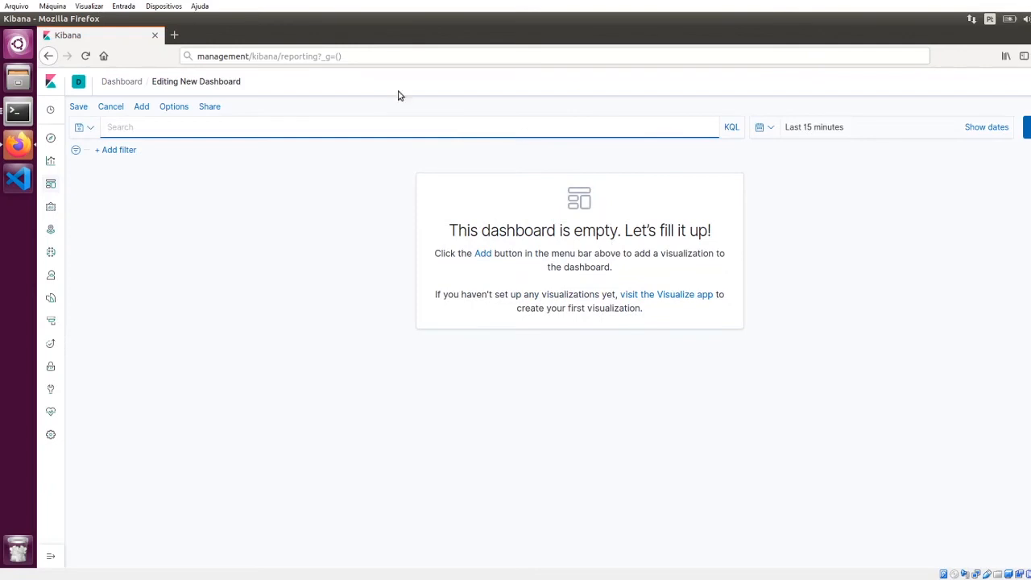
click(141, 107)
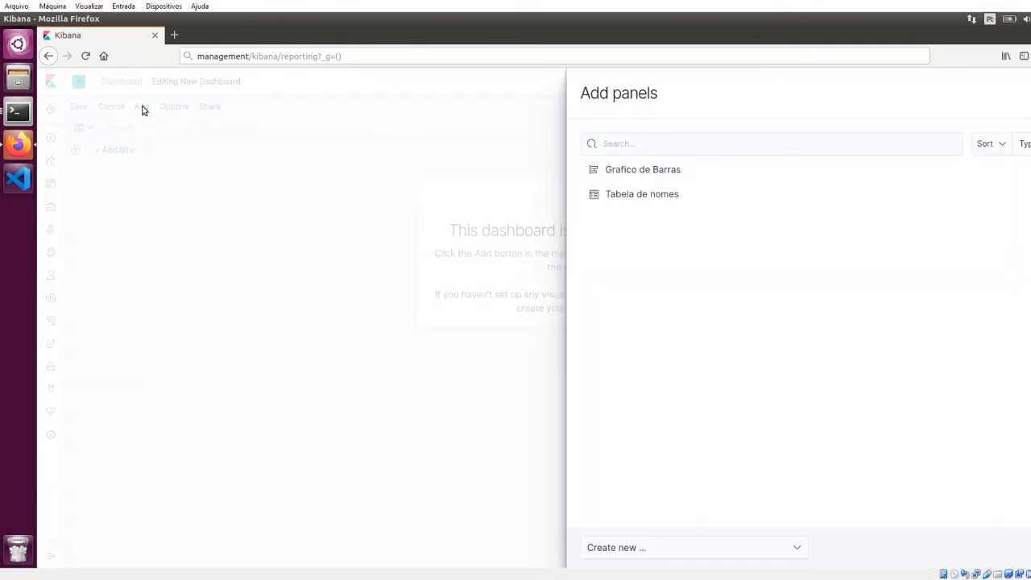
click(631, 169)
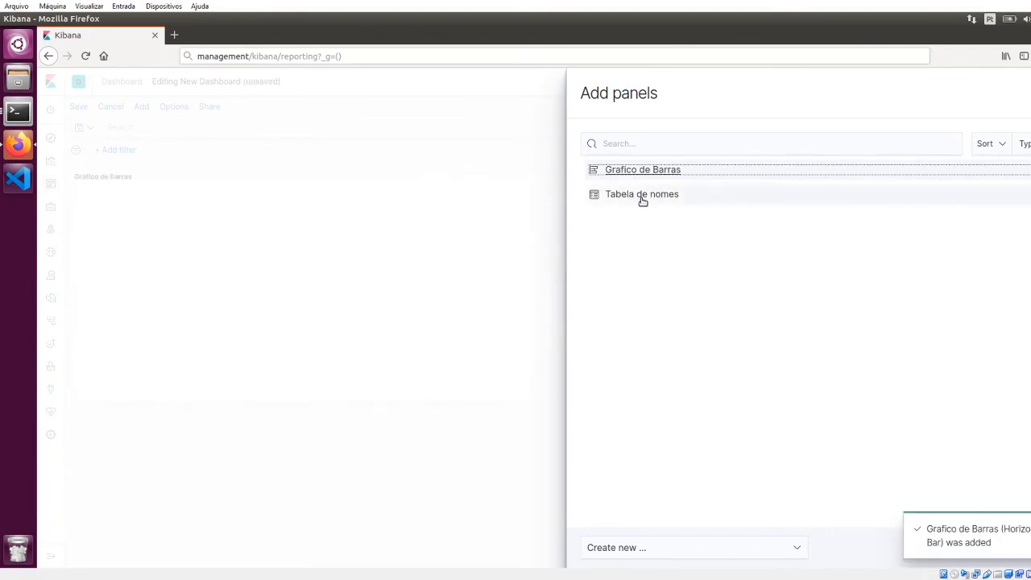
click(642, 201)
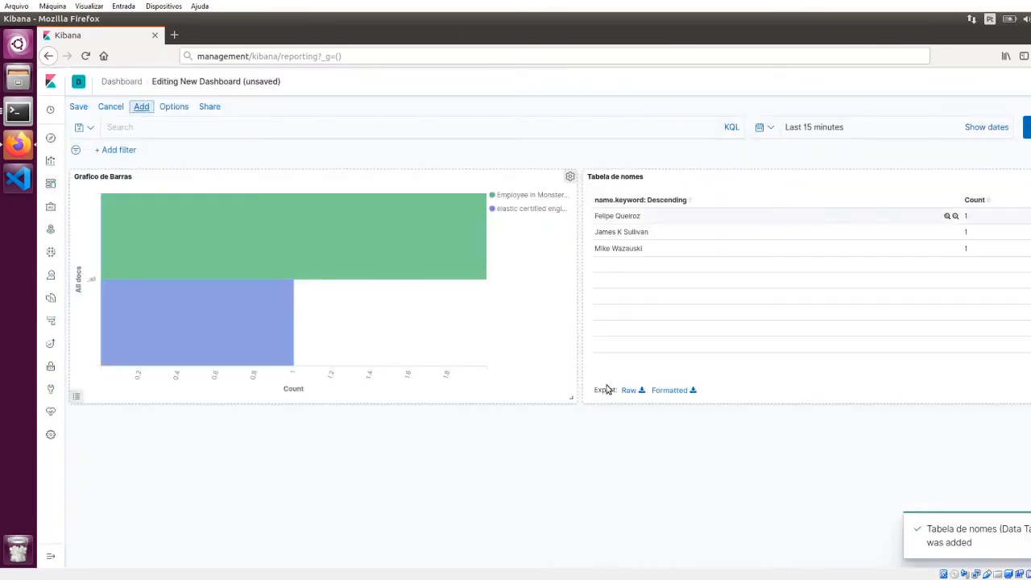
Widen the Grafico de Barras panel to the dashboard's full width and place the Tabela de nomes panel directly beneath it, aligned left
drag(674, 176, 1013, 363)
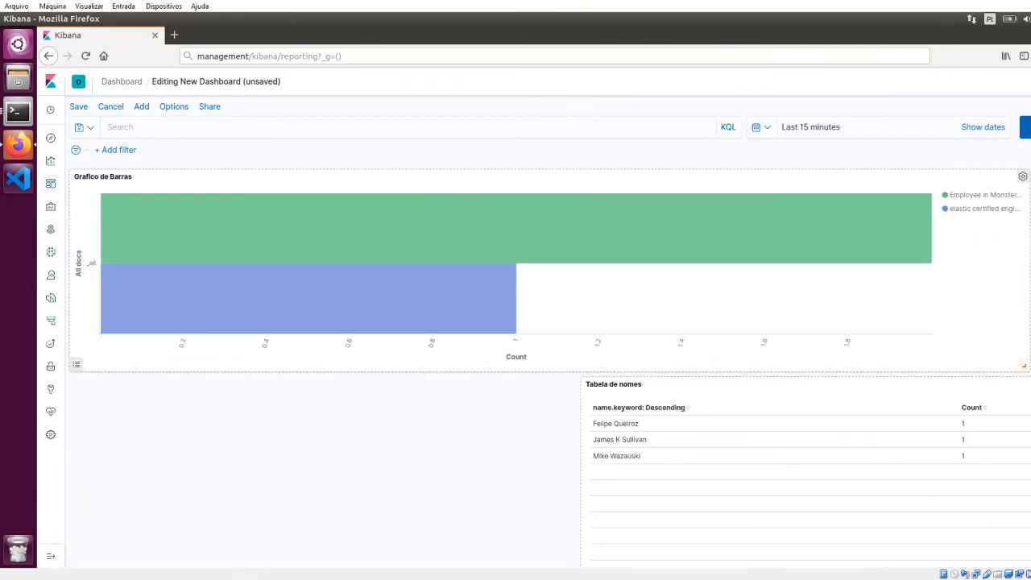
drag(972, 386, 416, 397)
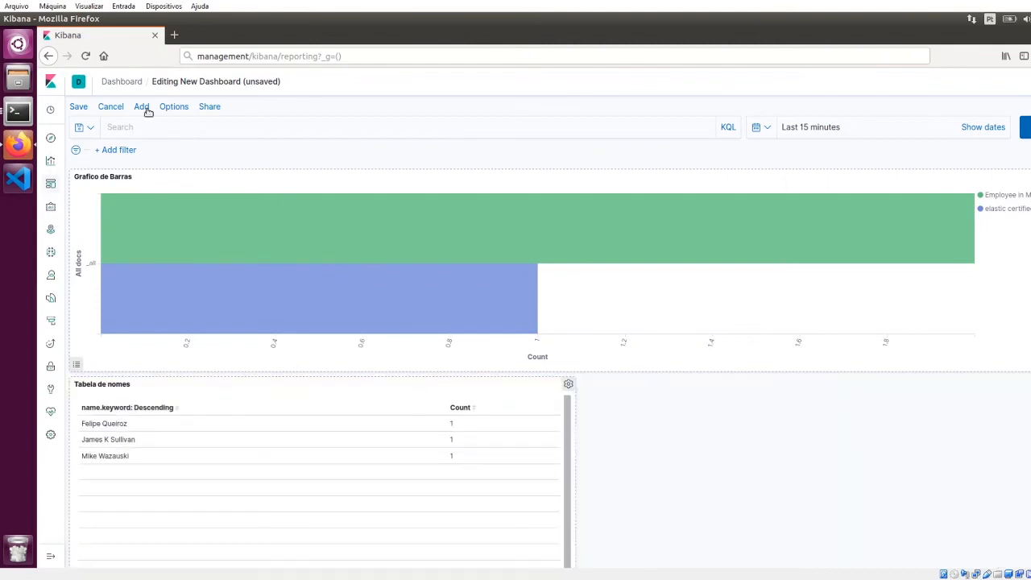
Save the new dashboard with the title Meu primeiro Dashboard
click(78, 107)
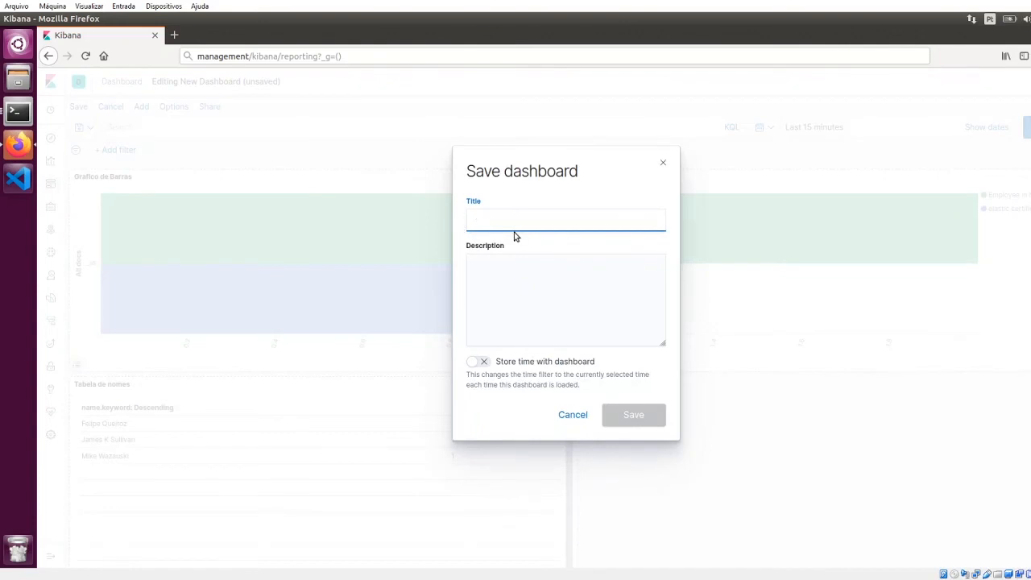
text(Dah)
key(BackSpace)
key(BackSpace)
key(BackSpace)
key(BackSpace)
key(BackSpace)
key(BackSpace)
key(BackSpace)
key(BackSpace)
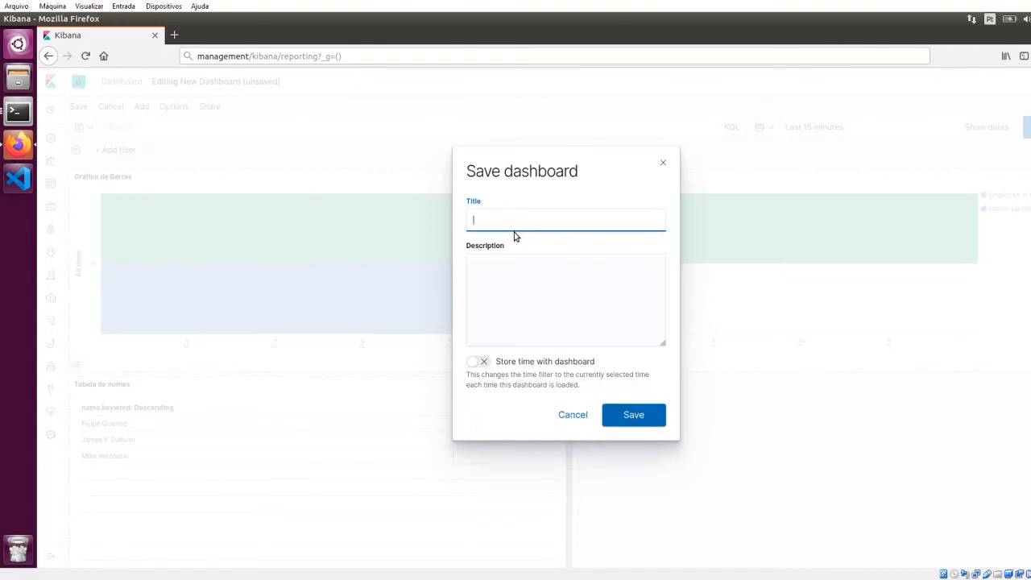
text(Meu primeiro Dashboard)
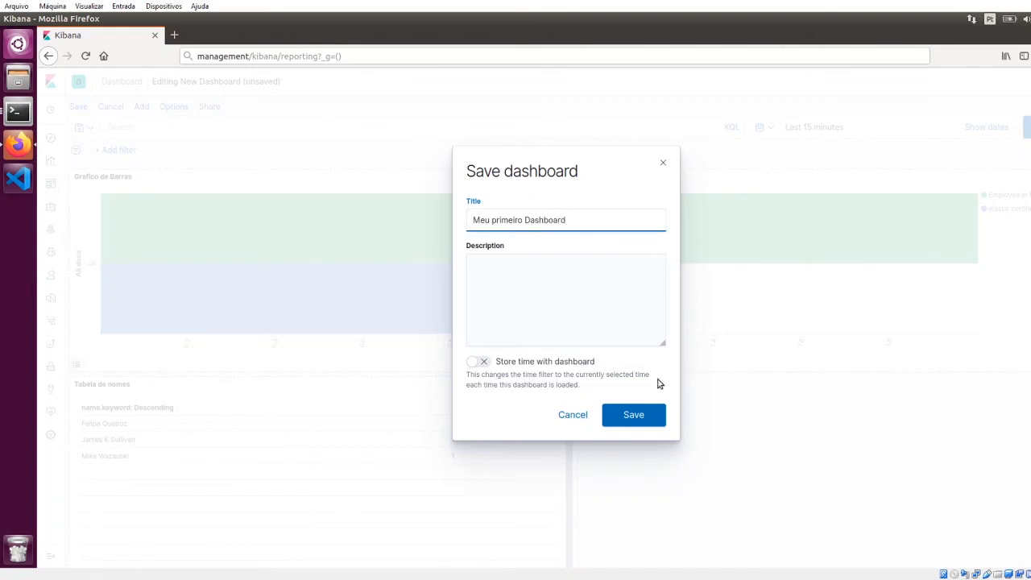
click(628, 418)
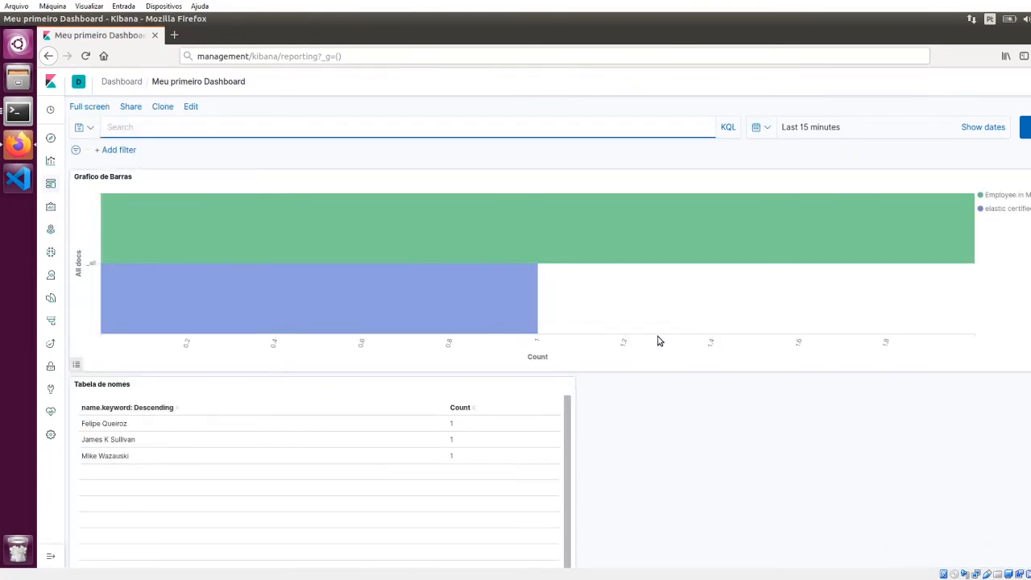
click(80, 114)
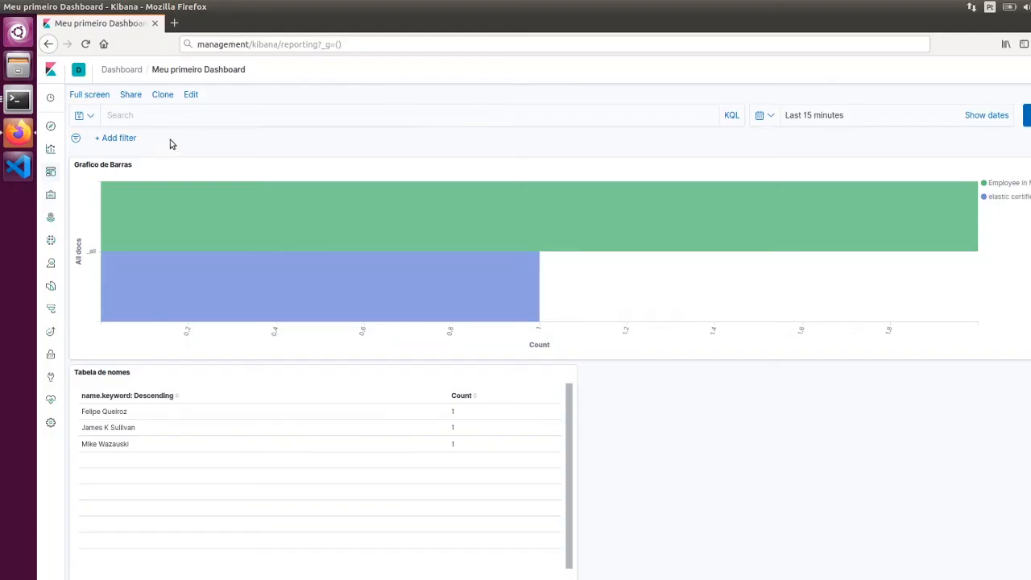
Load Kibana's home page at localhost:5601 and reopen Meu primeiro Dashboard
click(405, 44)
text(loc)
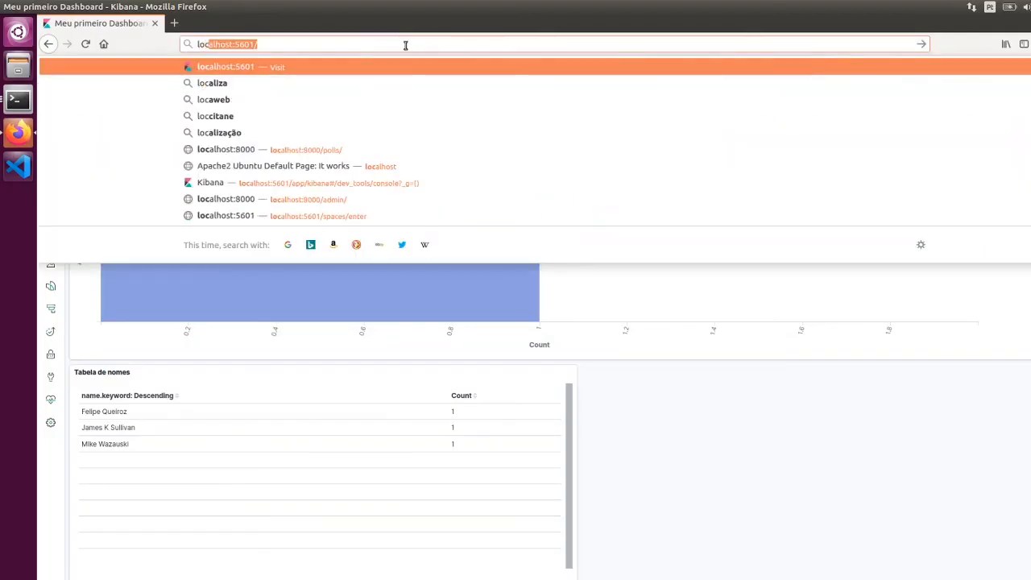
key(Return)
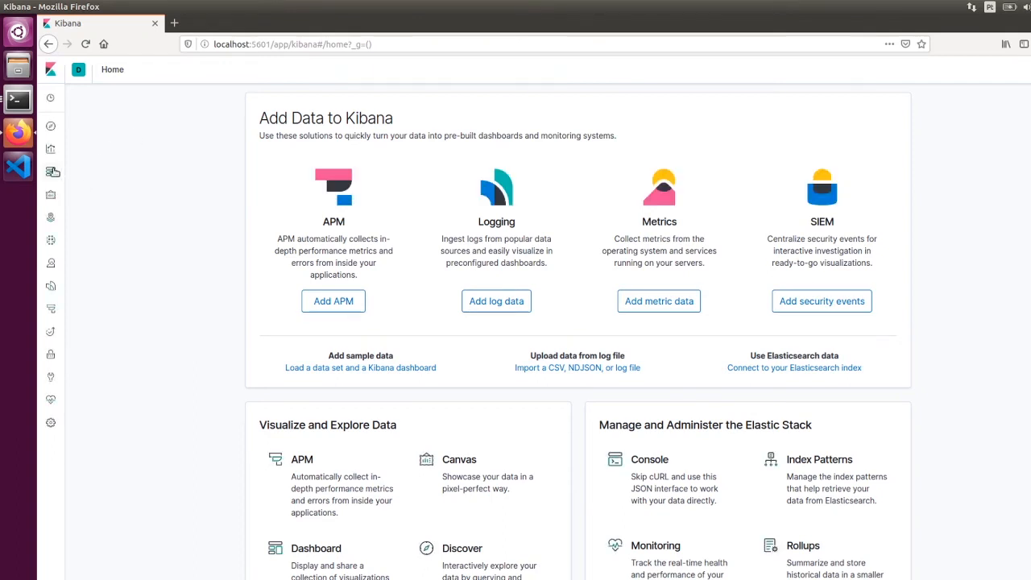
click(52, 173)
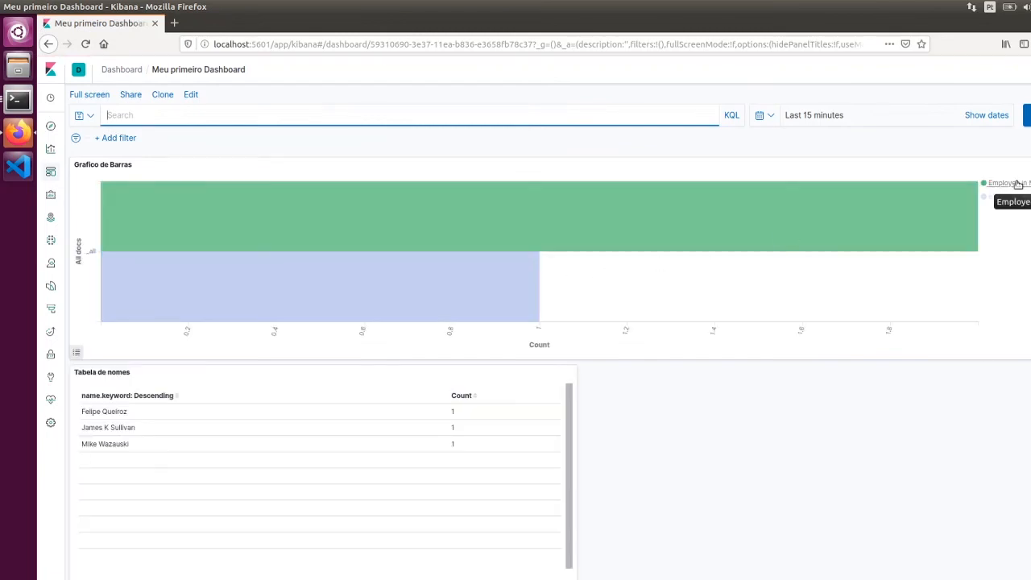
Inspect the details of both bars in Grafico de Barras and open the legend options for Employee in Monster.inc
mouse_move(622, 210)
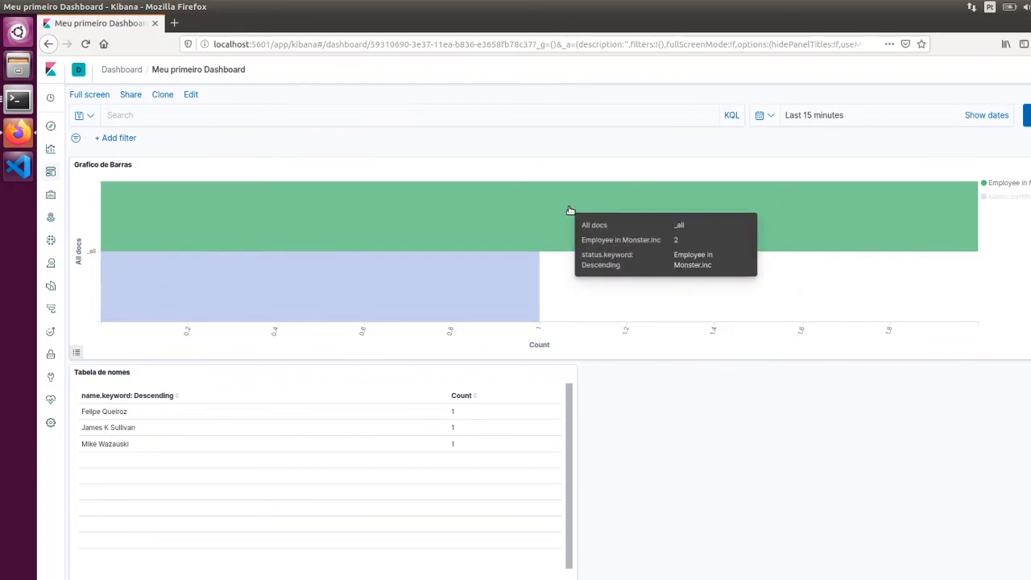
mouse_move(476, 277)
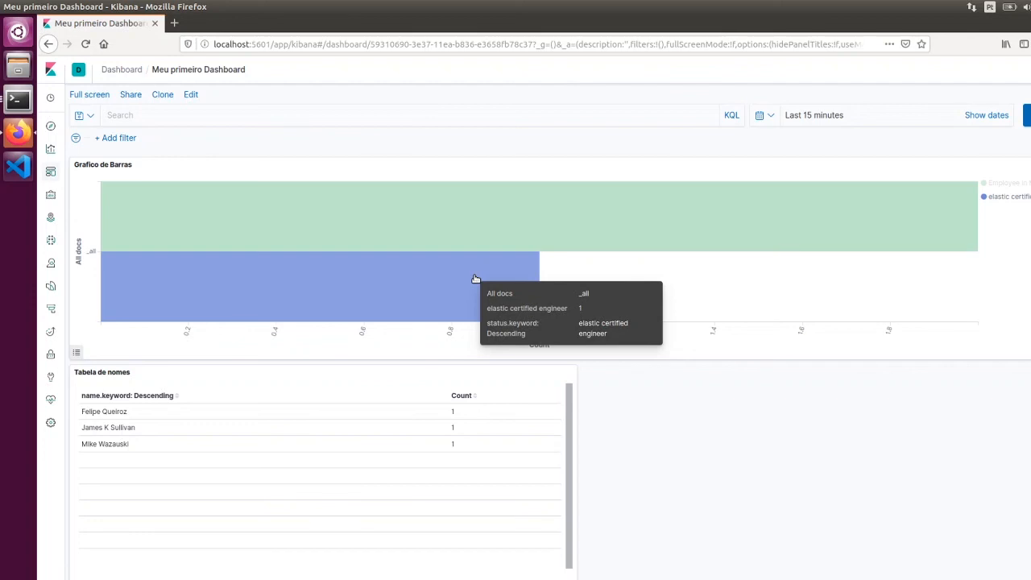
click(1002, 183)
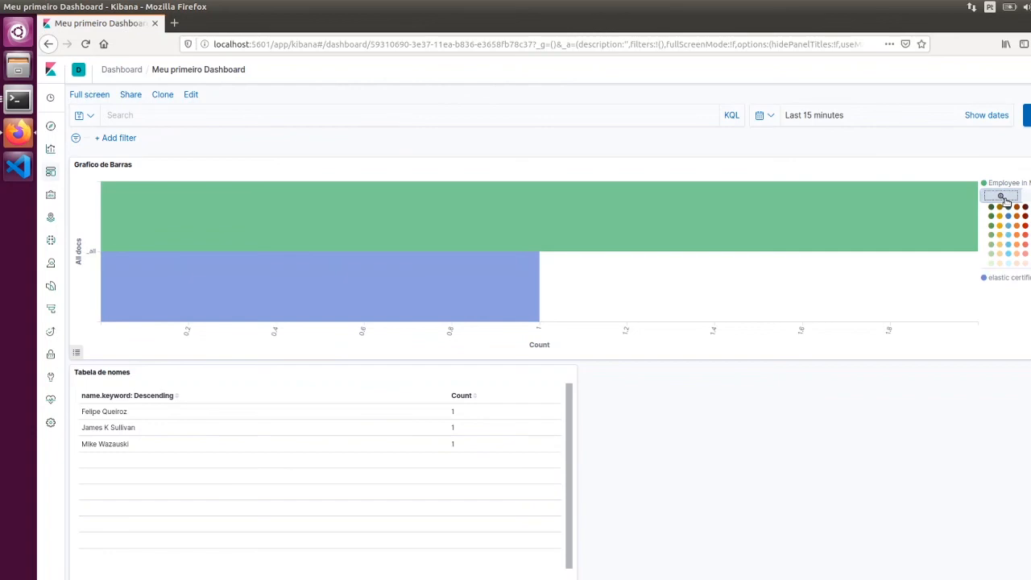
Switch to the Terminal, maximize the Kibana server log window to check its output, and return to the dashboard in Firefox
key(alt+Tab)
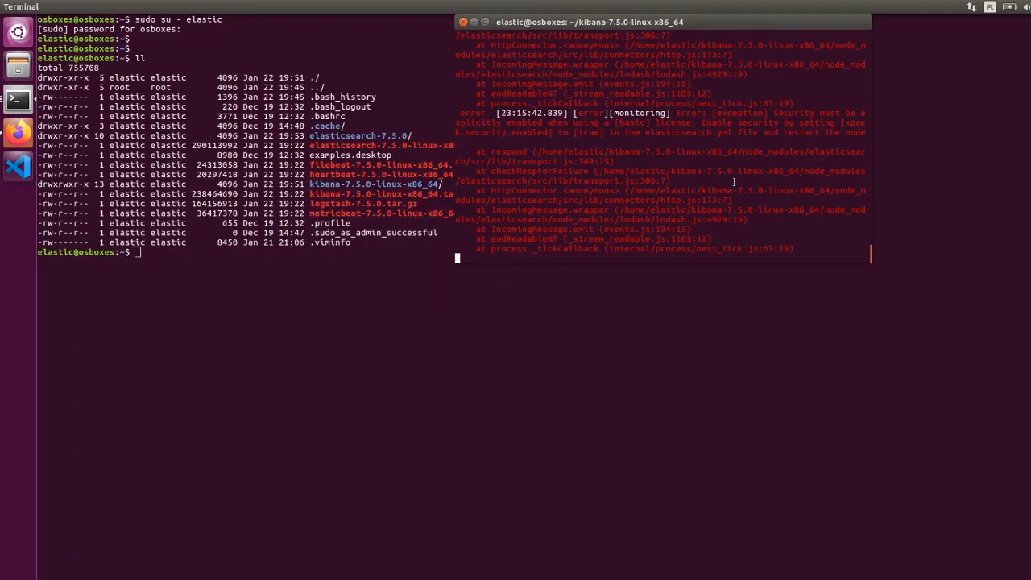
click(485, 22)
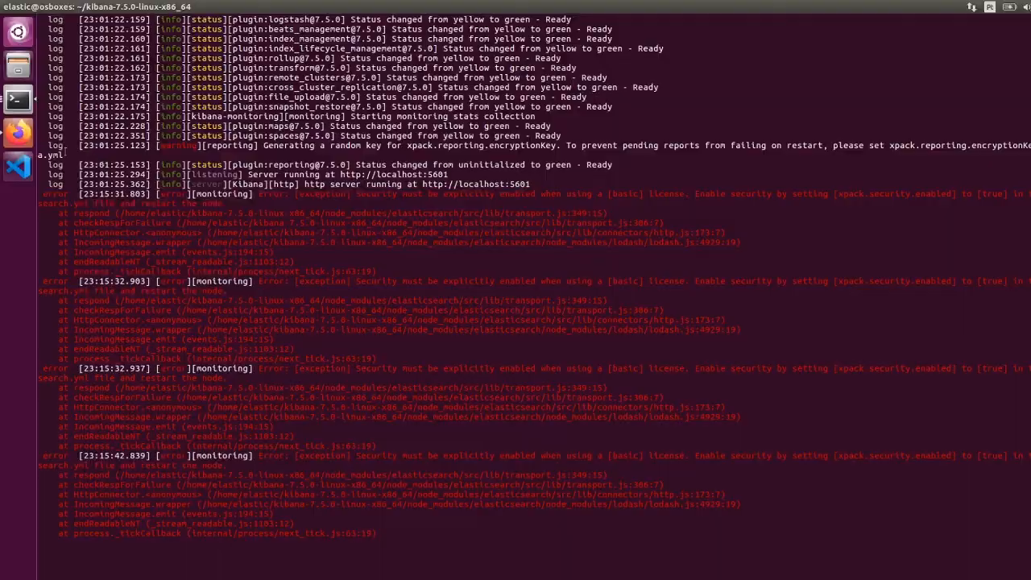
click(19, 134)
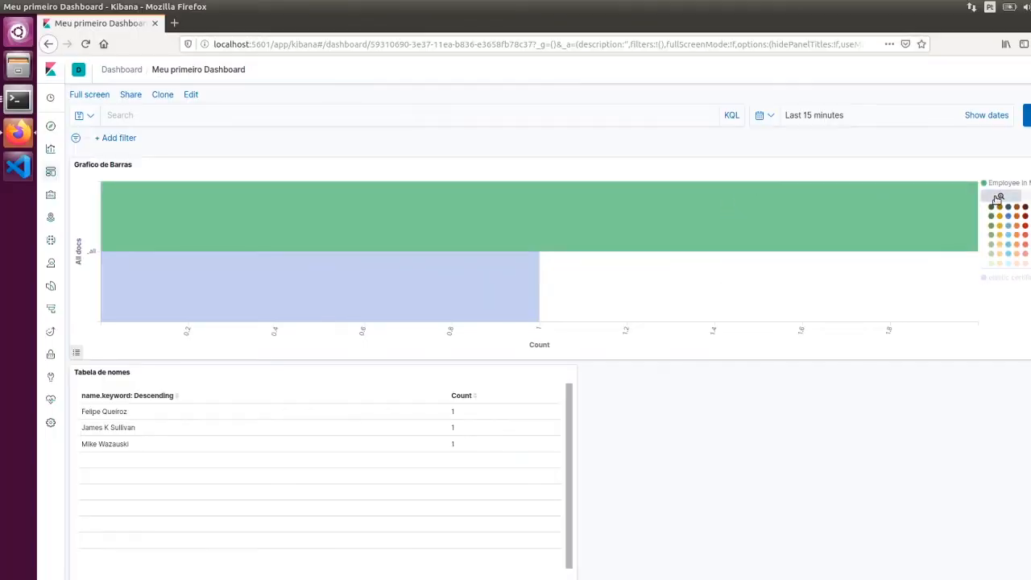
Add a dashboard filter where status.keyword is Employee in Monster.inc
click(114, 139)
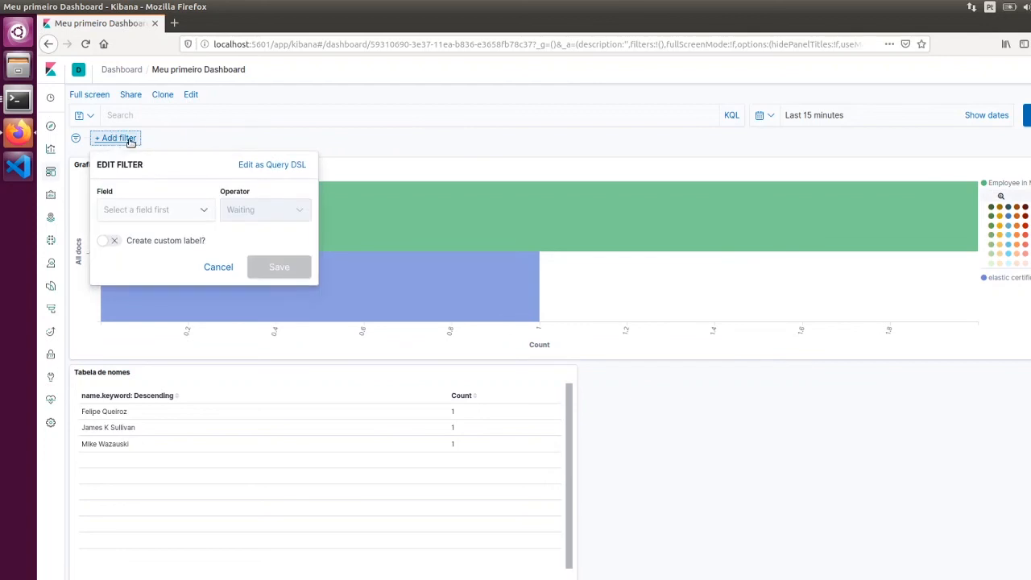
click(202, 209)
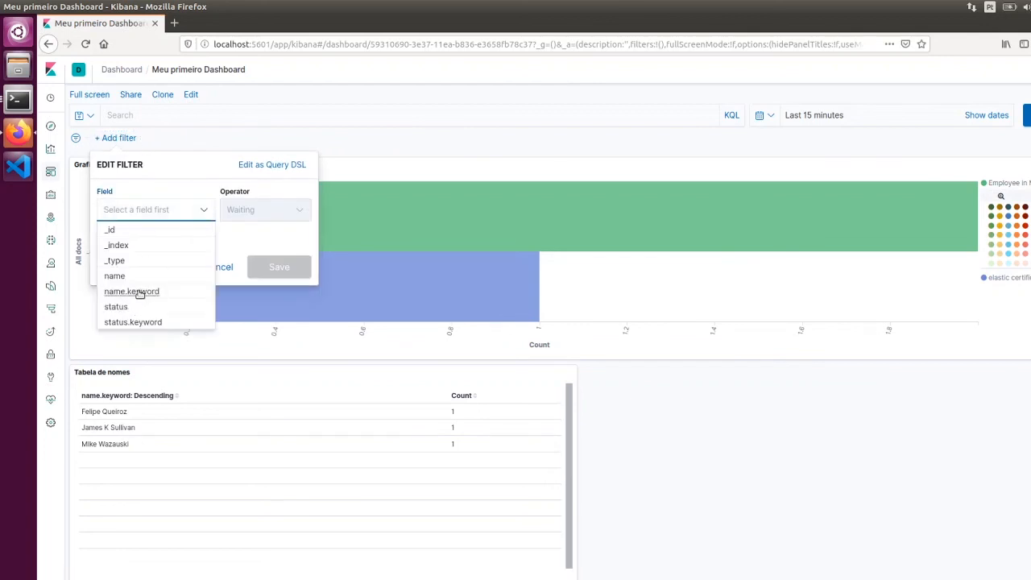
click(129, 322)
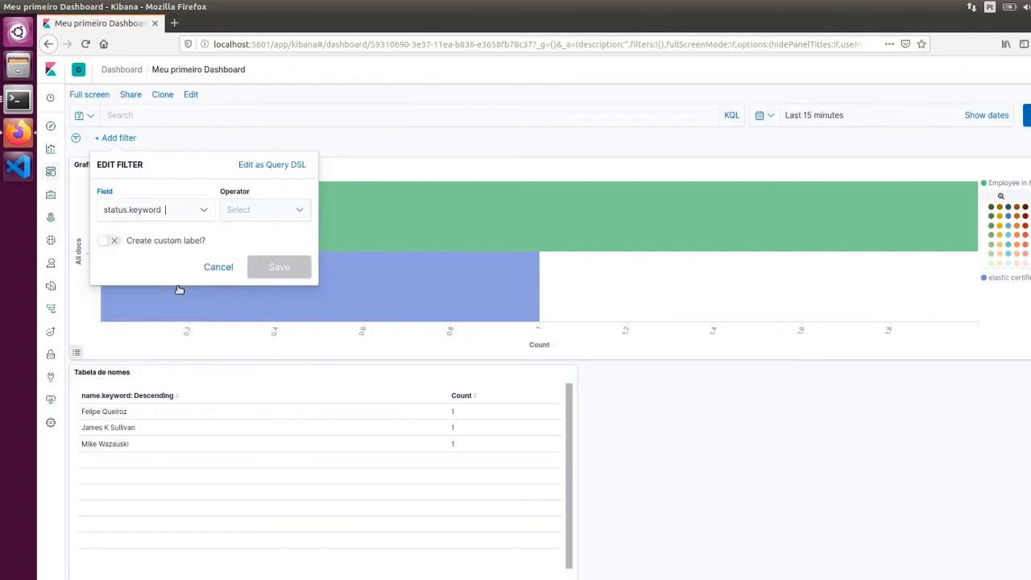
click(274, 215)
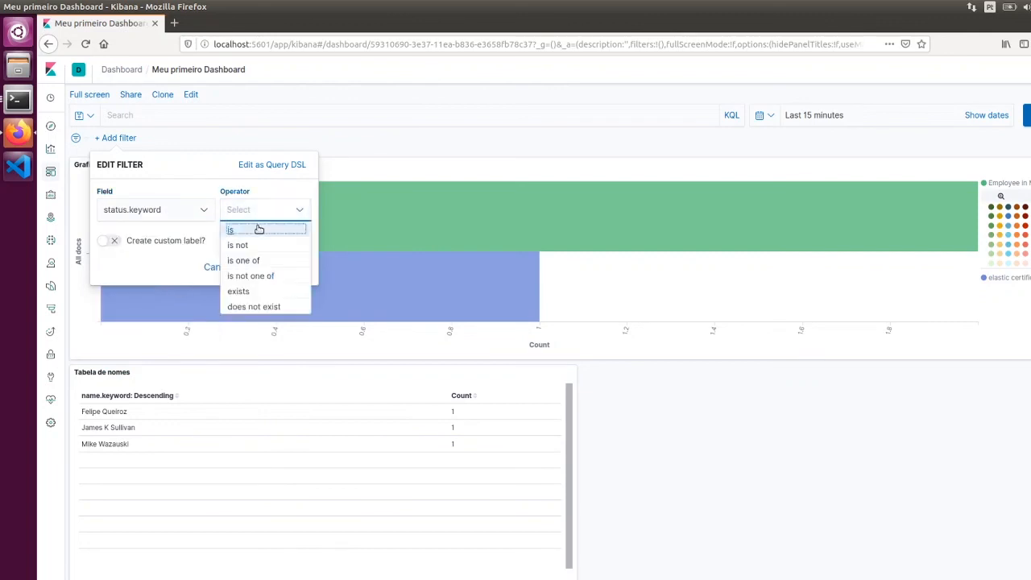
click(260, 230)
click(207, 259)
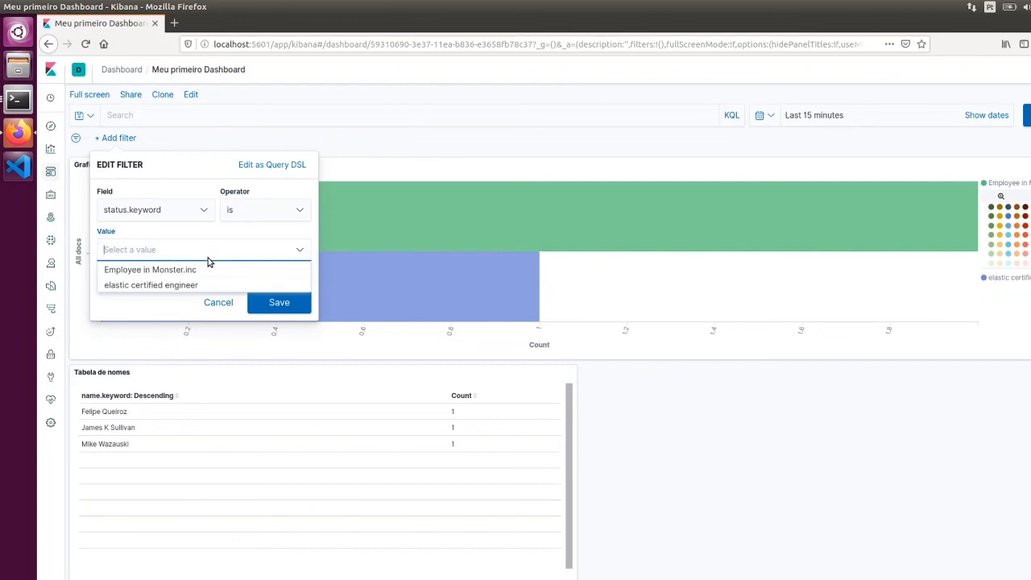
click(184, 274)
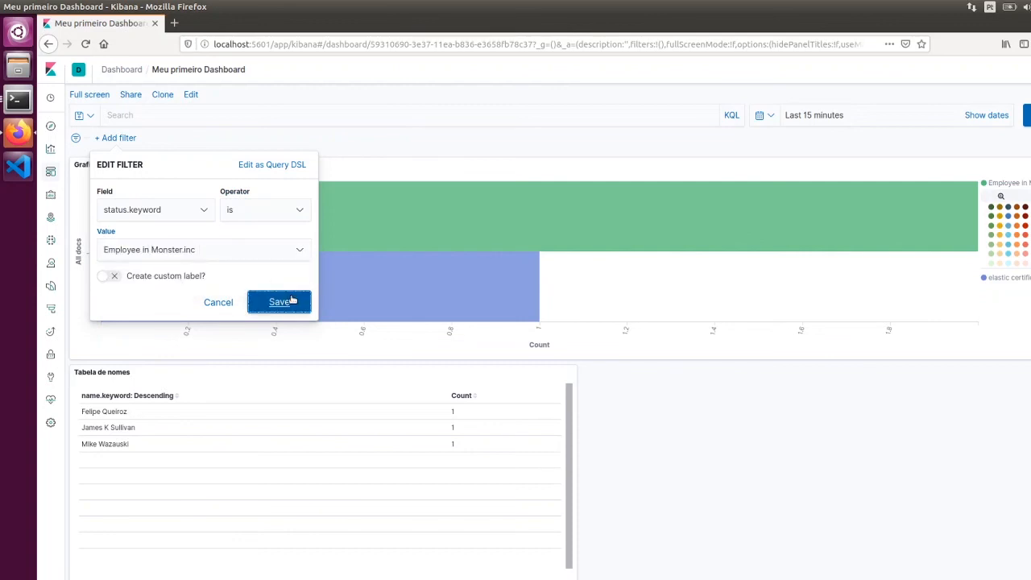
click(290, 301)
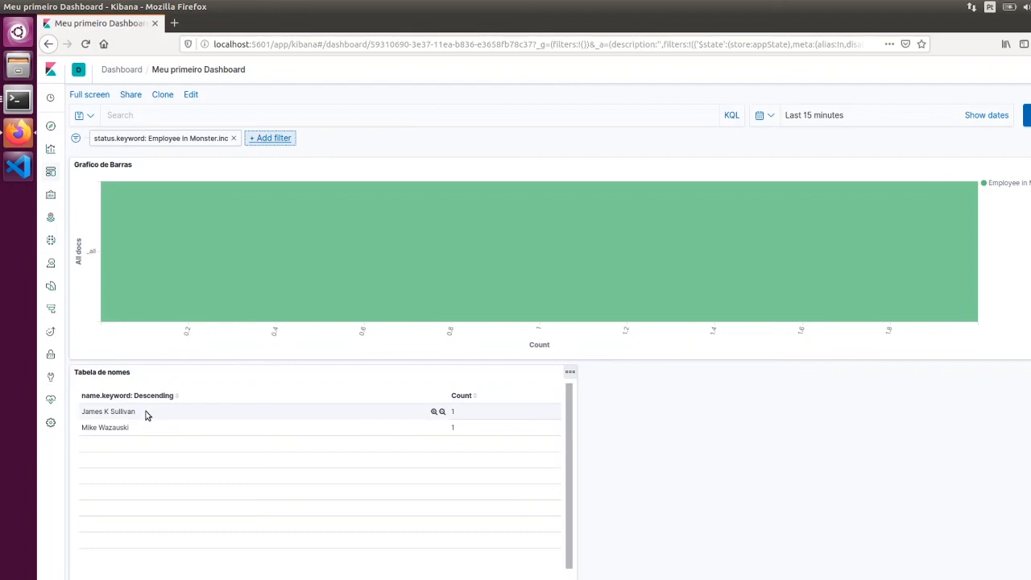
Clear the status.keyword filter and save Meu primeiro Dashboard again with the Grafico de Barras legend hidden
click(249, 214)
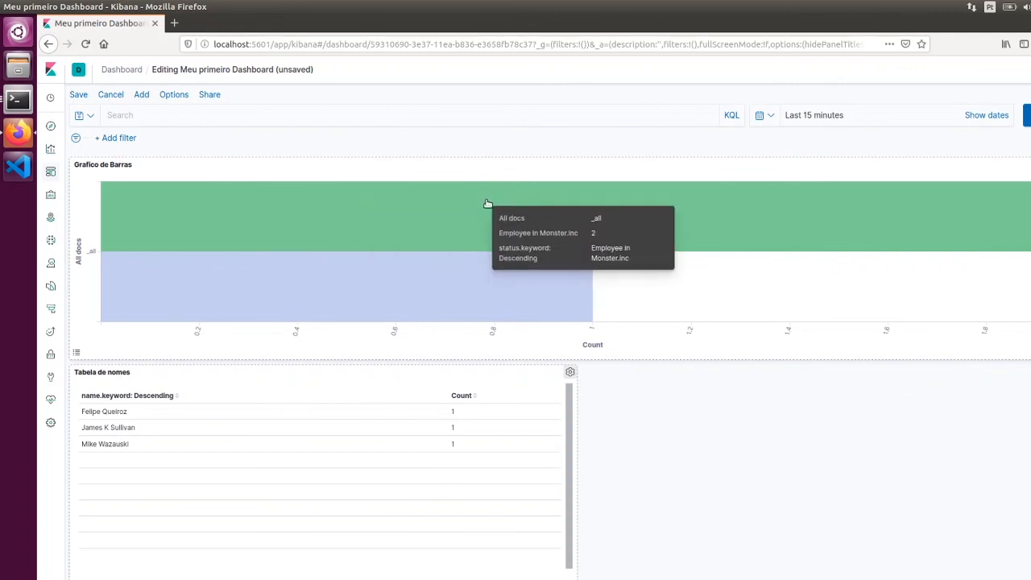
click(114, 139)
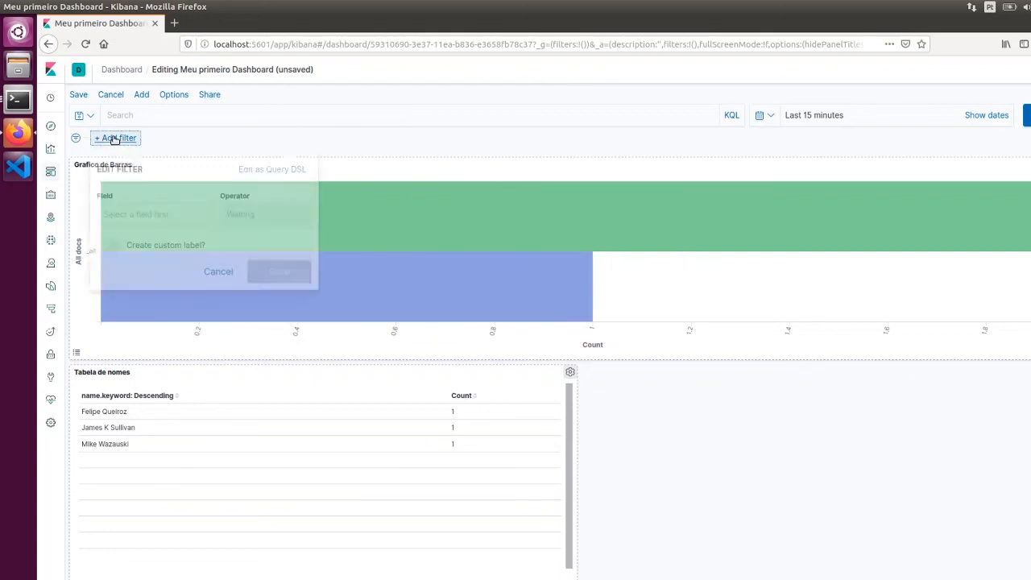
click(228, 271)
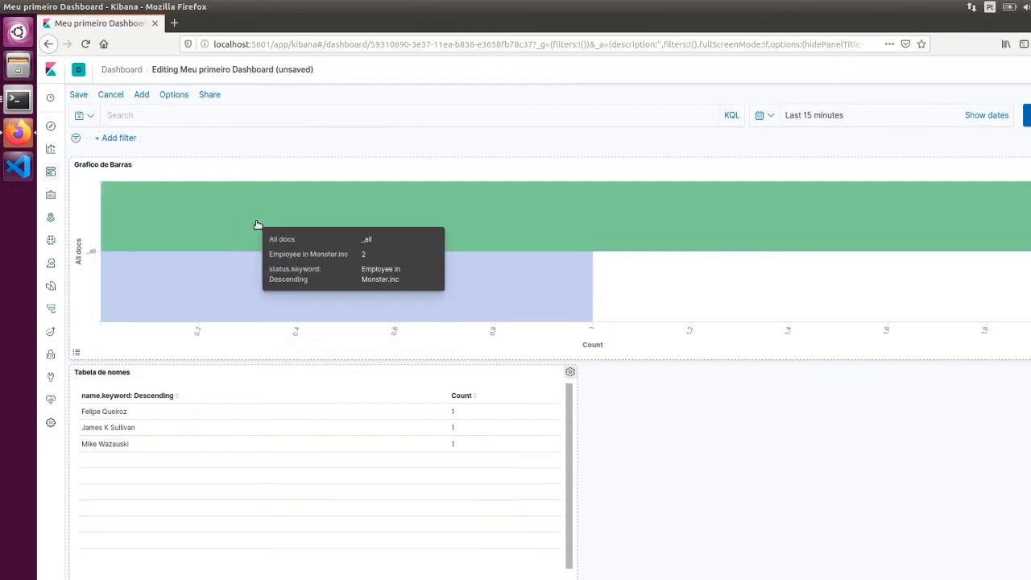
click(79, 95)
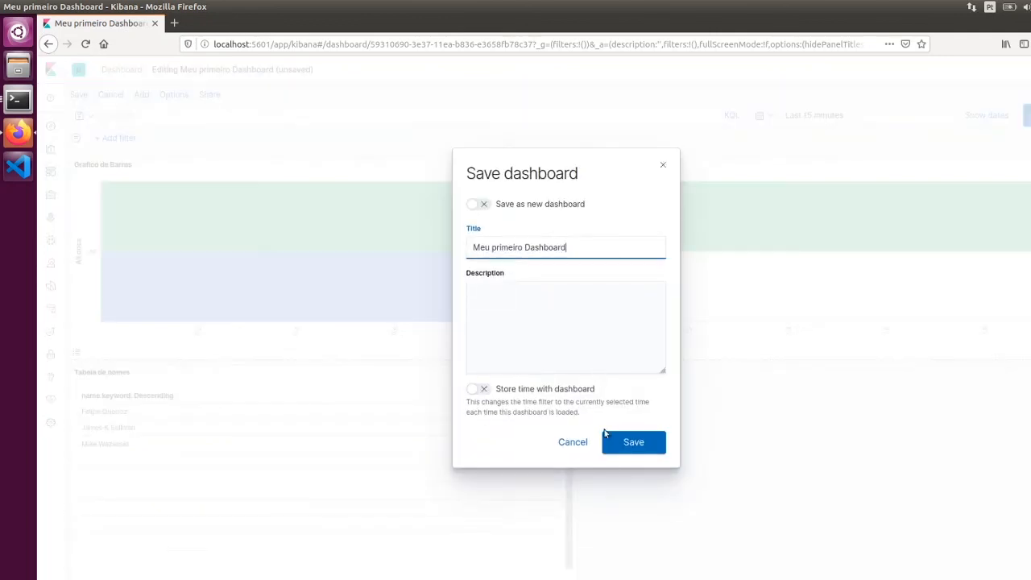
click(646, 443)
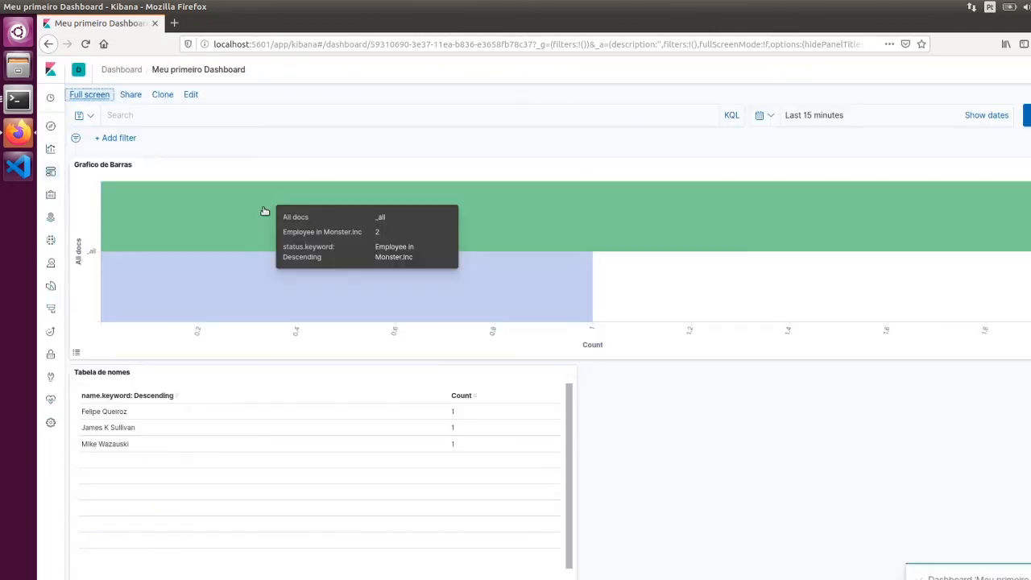